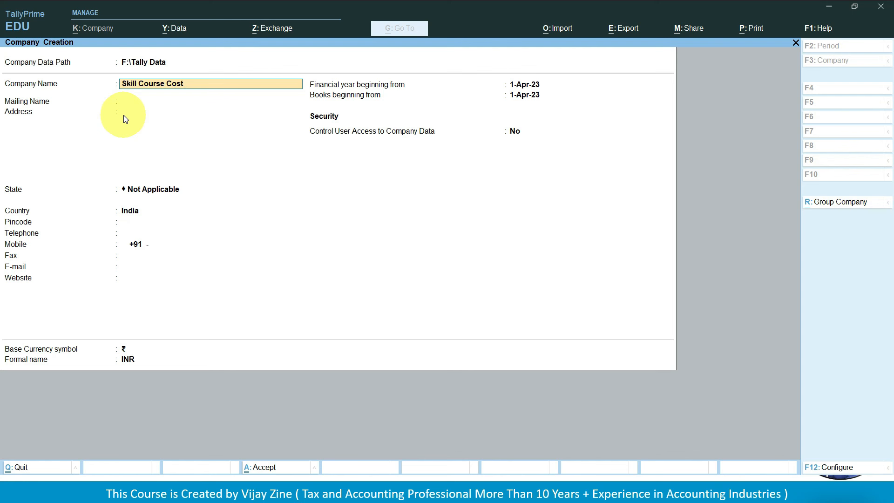
Name the new company Skill Course Cost Center, keep the same mailing name, and leave the address blank
type("te")
key("Return")
key("Return")
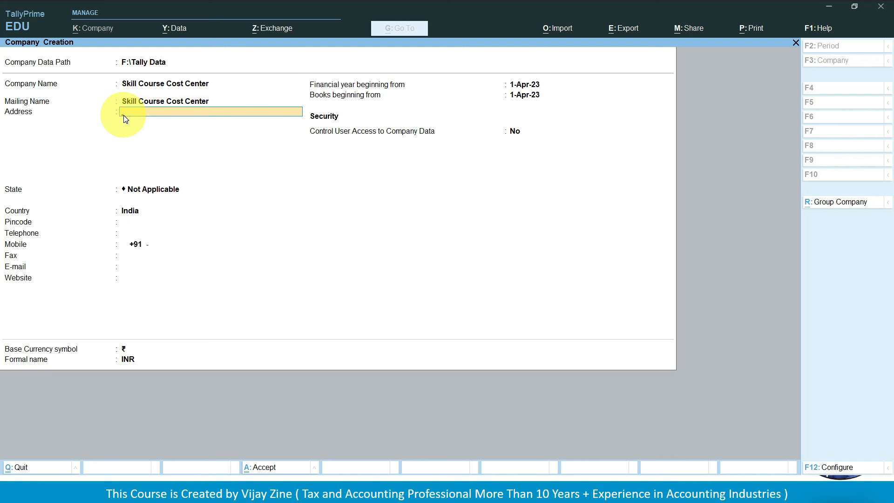
key("Return")
Set the company's state to Maharashtra
type("Ma")
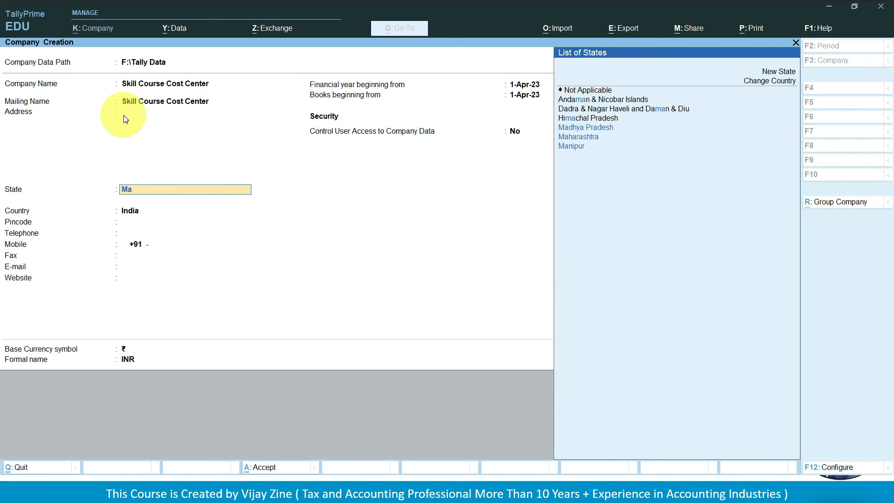
key("Down")
key("Down")
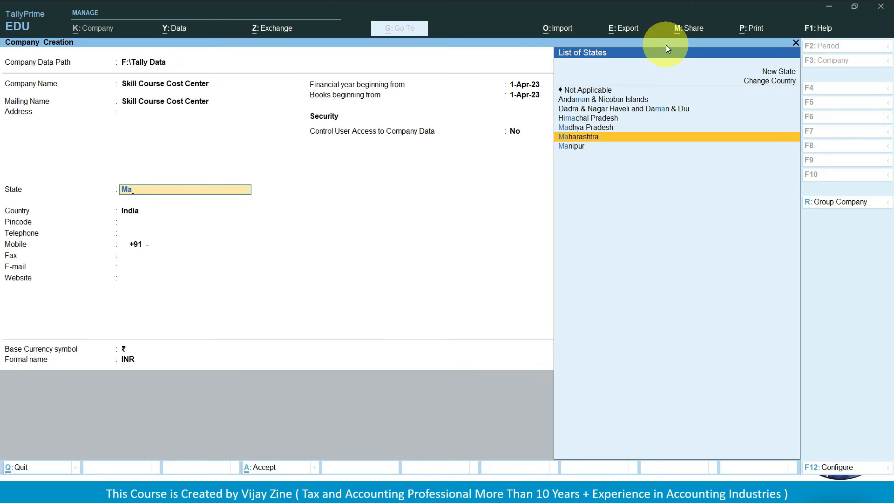
key("Return")
key("Return")
key("Return")
key("Return")
key("Return")
key("Return")
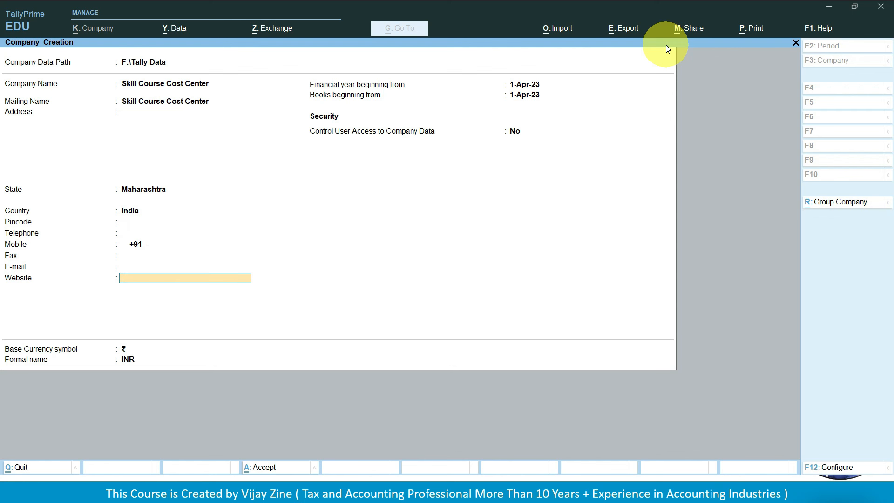
type("www.skillcourse.in")
key("Return")
Create the company with the default financial year, security and currency settings, and leave its features screen without changes
key("Return")
key("Return")
key("Return")
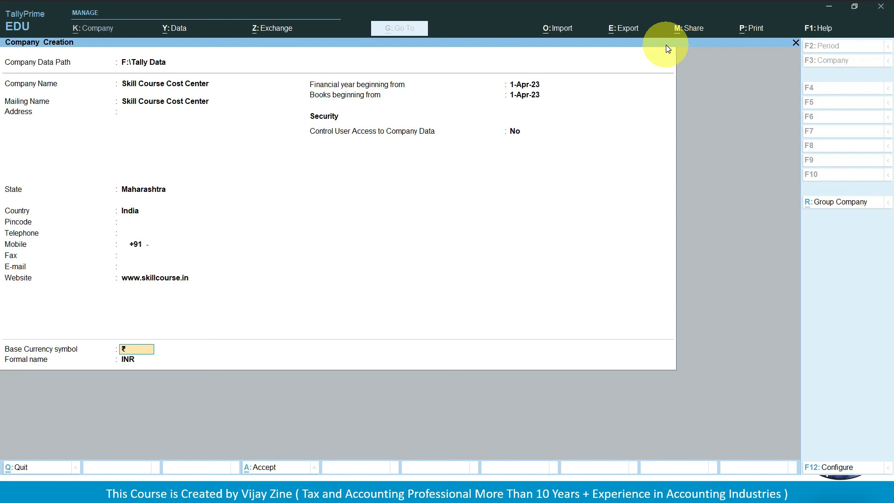
key("Return")
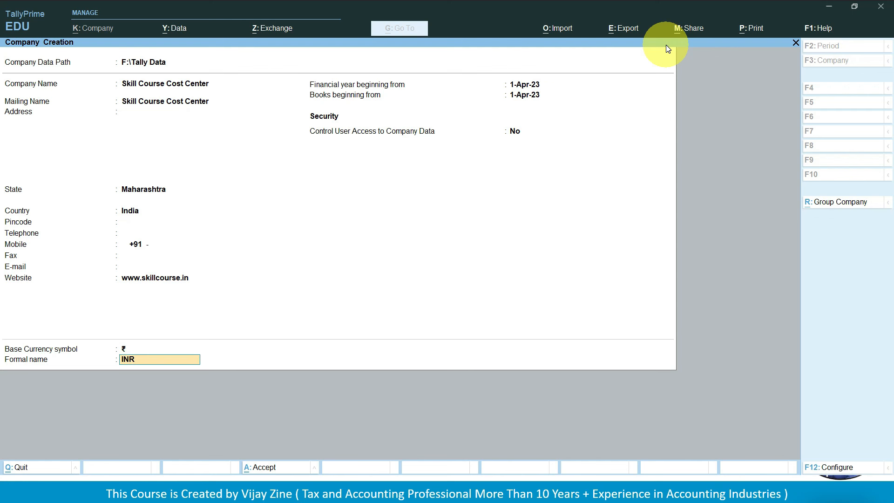
key("Return")
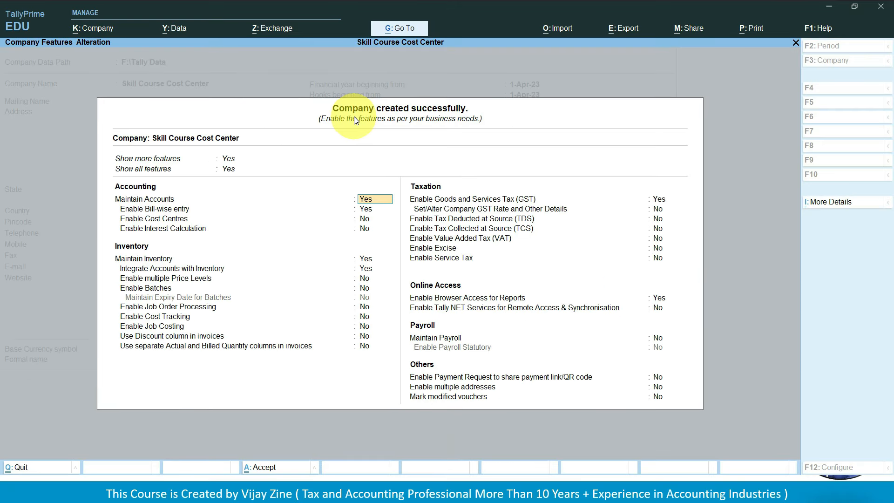
key("Escape")
key("Return")
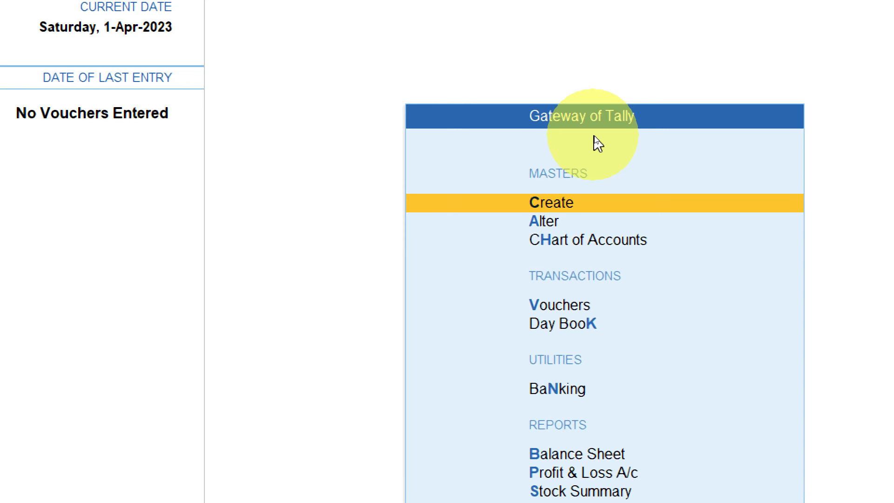
Look through the accounting, inventory and statutory masters available for creation for a cost centre option
key("Return")
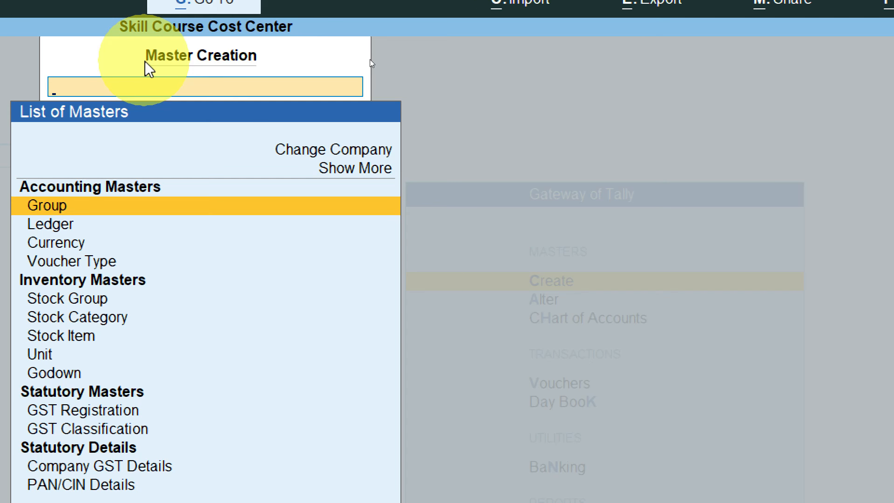
key("Down")
key("Down")
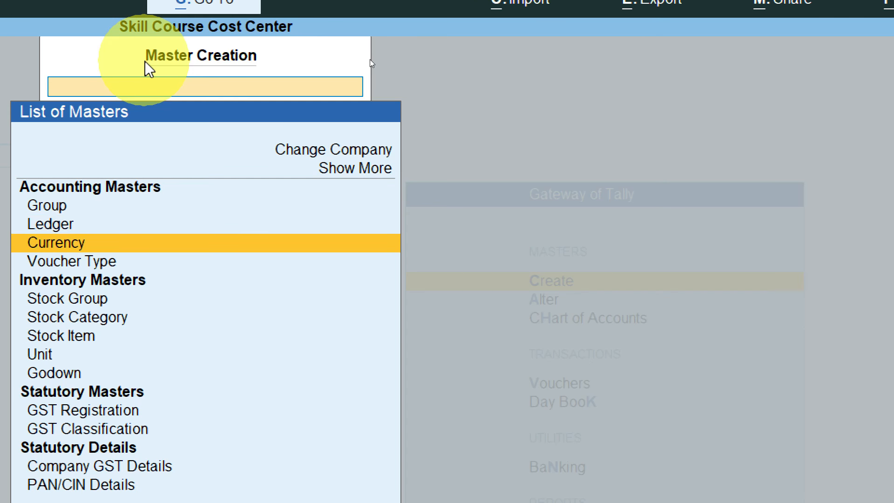
key("Down")
key("Up")
key("Up")
key("Up")
key("Up")
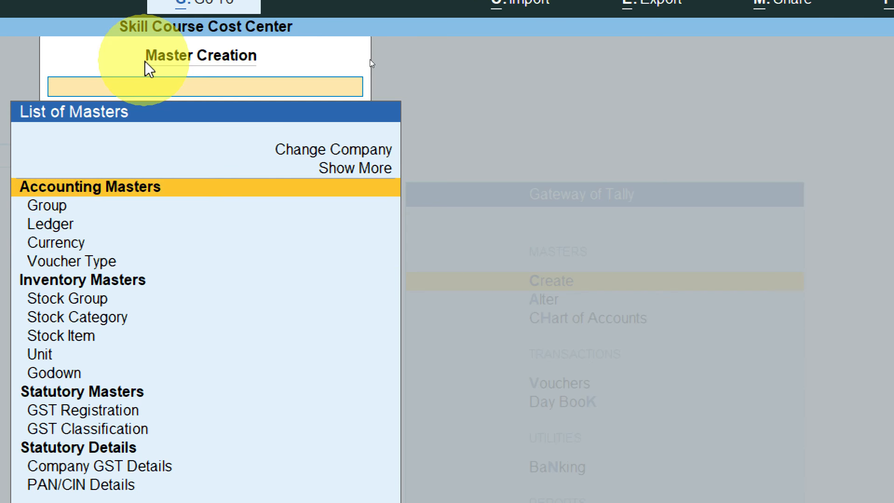
key("Down")
key("Down")
key("Down")
key("Down")
key("Down")
key("Down")
key("Down")
key("Down")
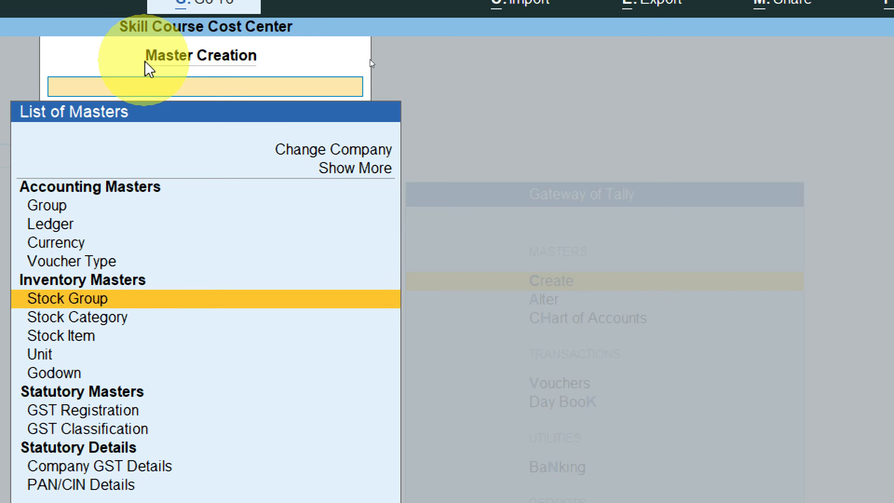
key("Down")
key("Down")
key("Down")
key("Down")
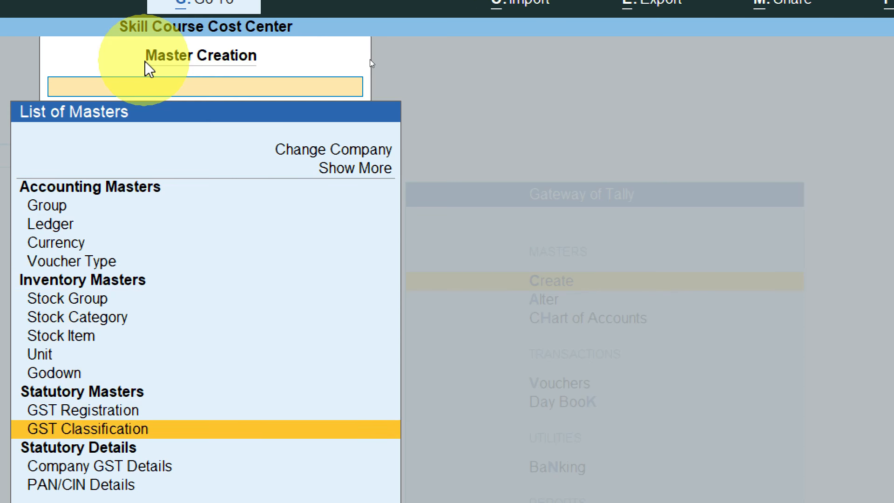
key("Up")
key("Up")
key("Up")
key("Up")
key("Up")
key("Up")
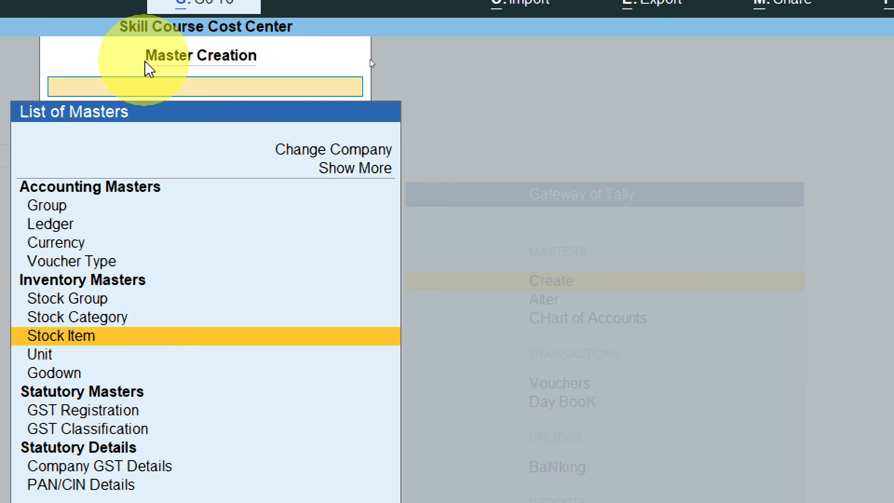
key("Up")
key("Down")
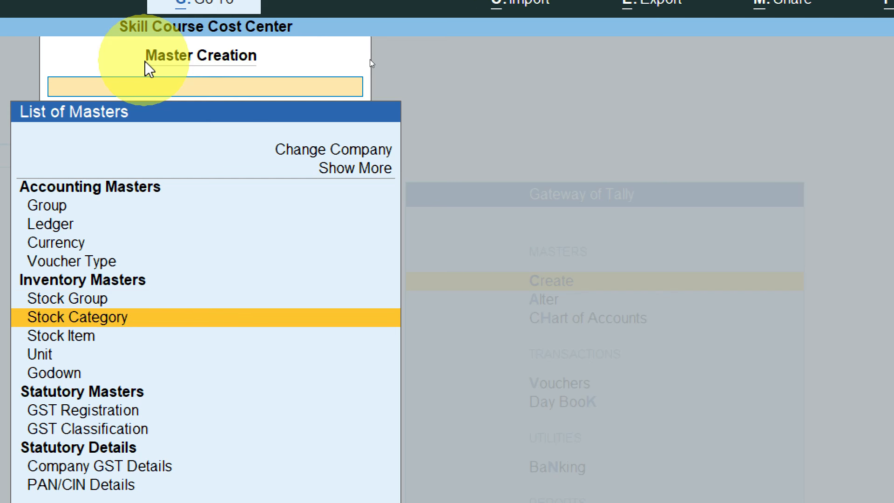
key("Up")
key("Up")
key("Up")
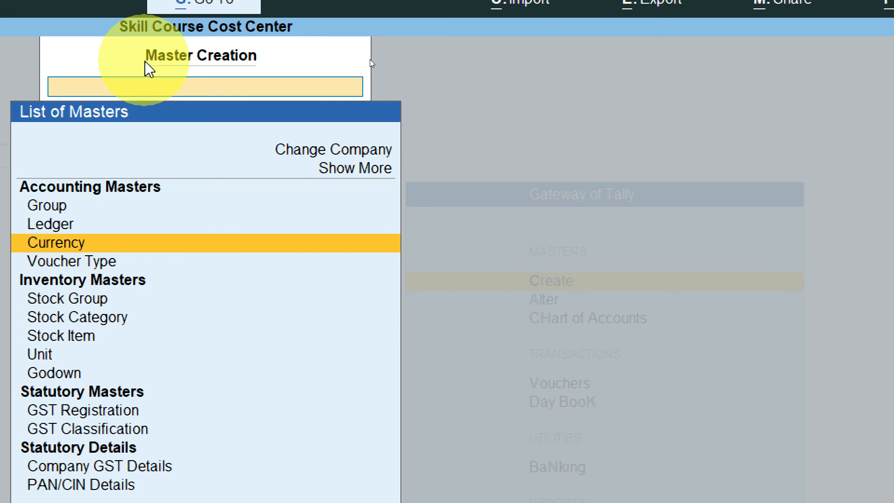
Expand the list of masters to show more types
key("Up")
key("Up")
key("Up")
key("Up")
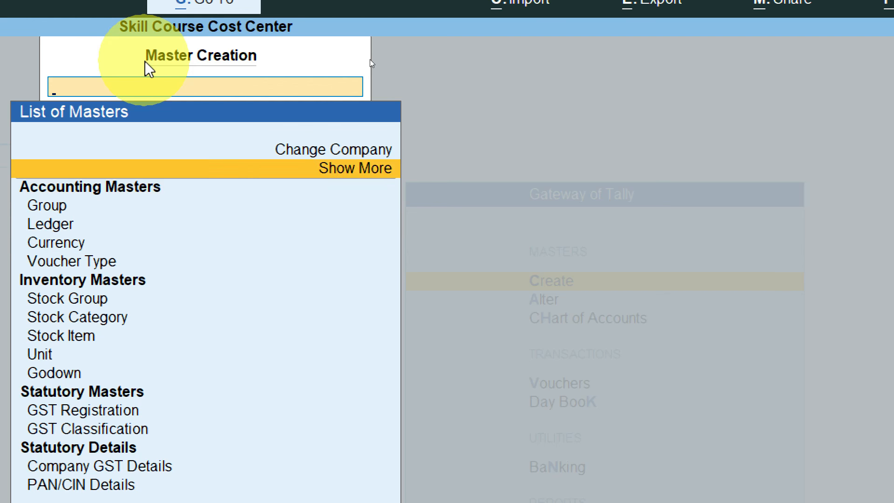
key("Return")
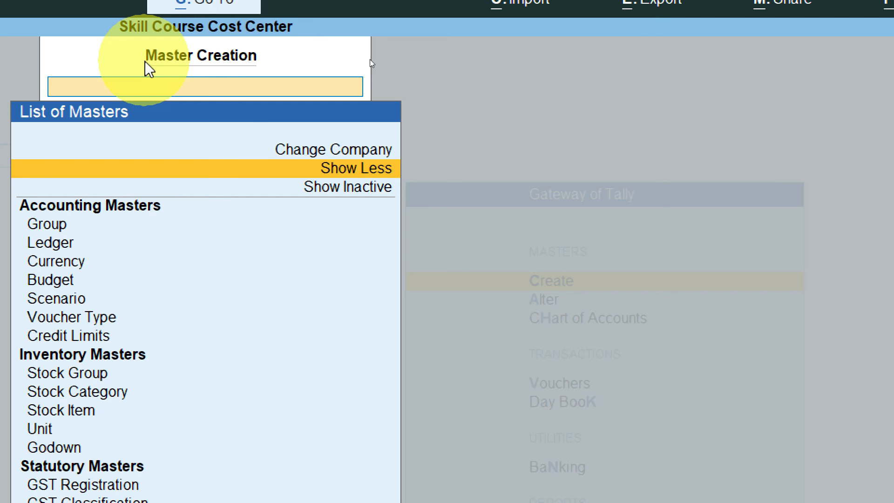
Examine the accounting masters in the expanded list for cost centre options
key("Down")
key("Down")
key("Down")
key("Down")
key("Down")
key("Down")
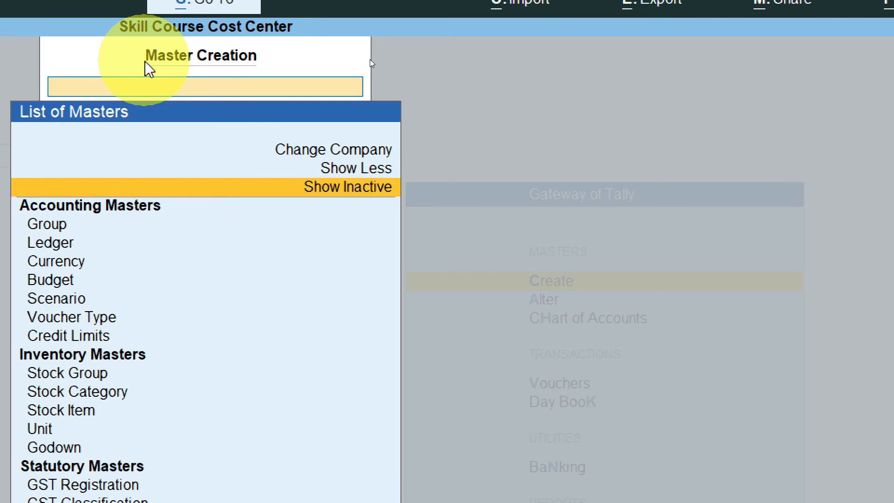
key("Down")
key("Down")
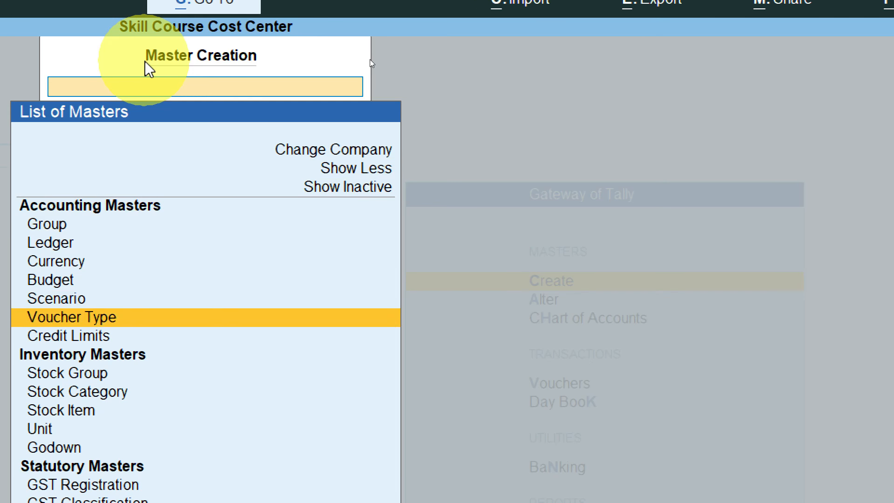
Show the inactive masters in the list of masters
key("Up")
key("Up")
key("Up")
key("Up")
key("Up")
key("Up")
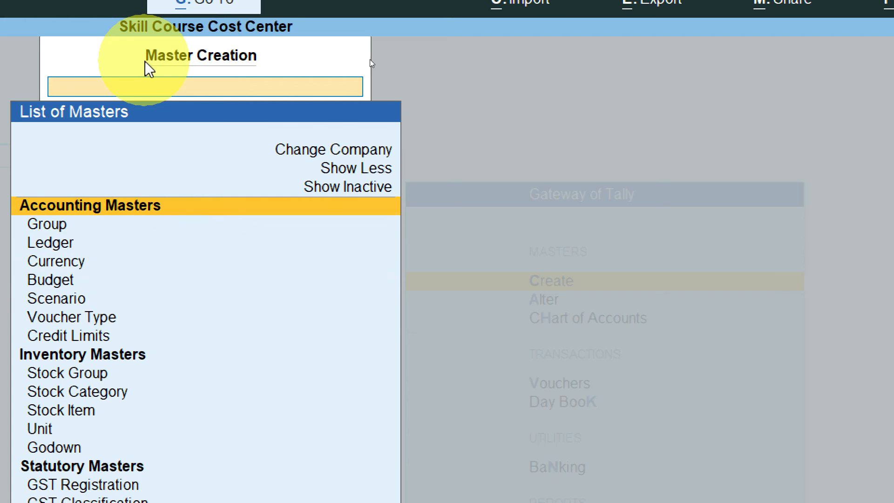
key("Up")
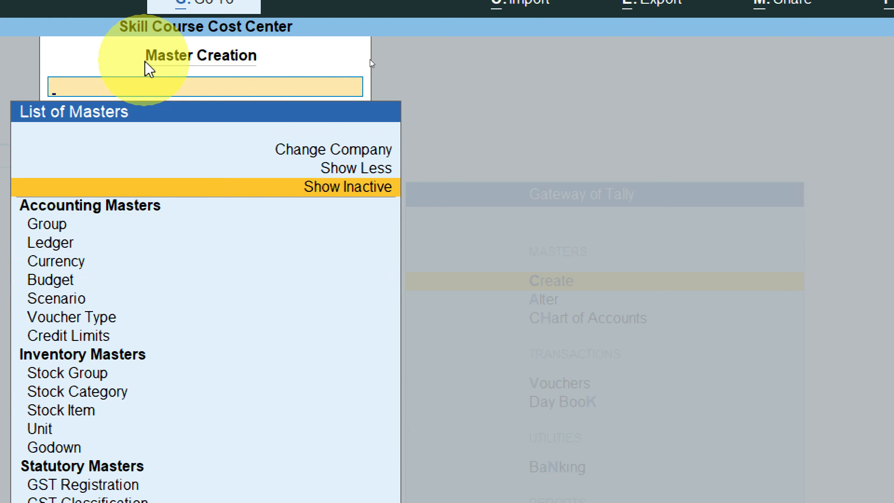
key("Return")
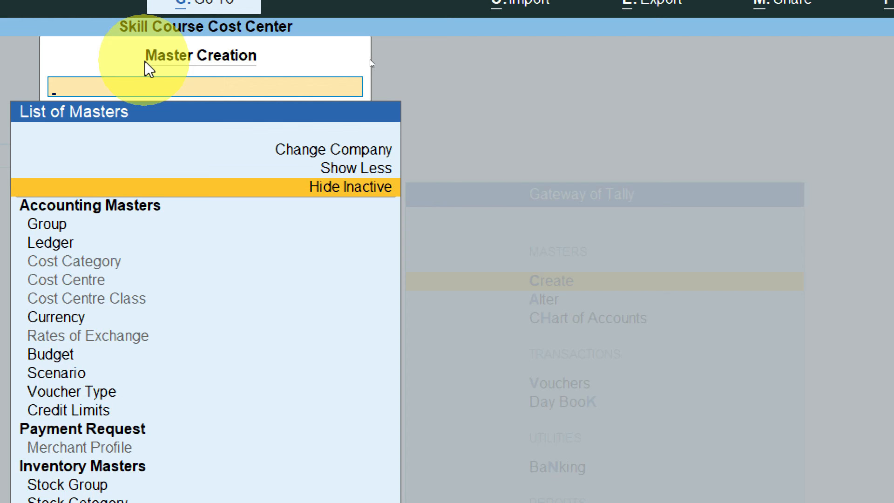
Try to create a Cost Centre from the inactive masters, decline enabling the feature, and leave master creation
key("Down")
key("Down")
key("Down")
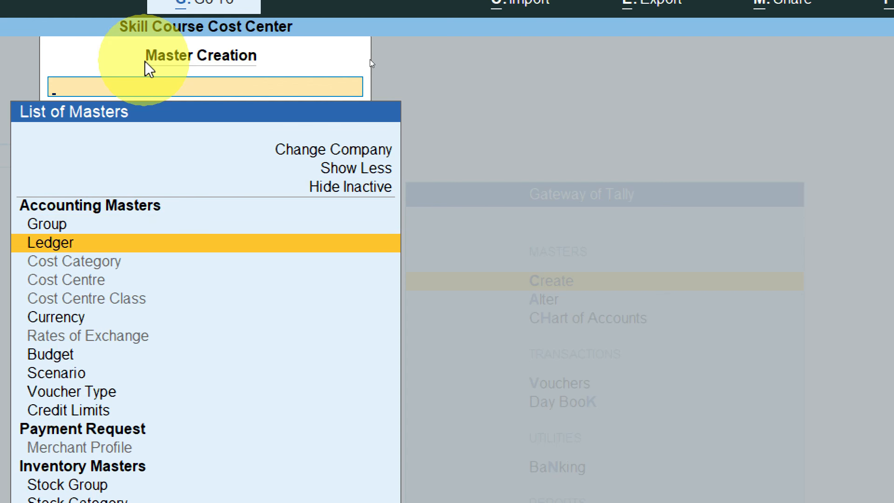
key("Down")
key("Down")
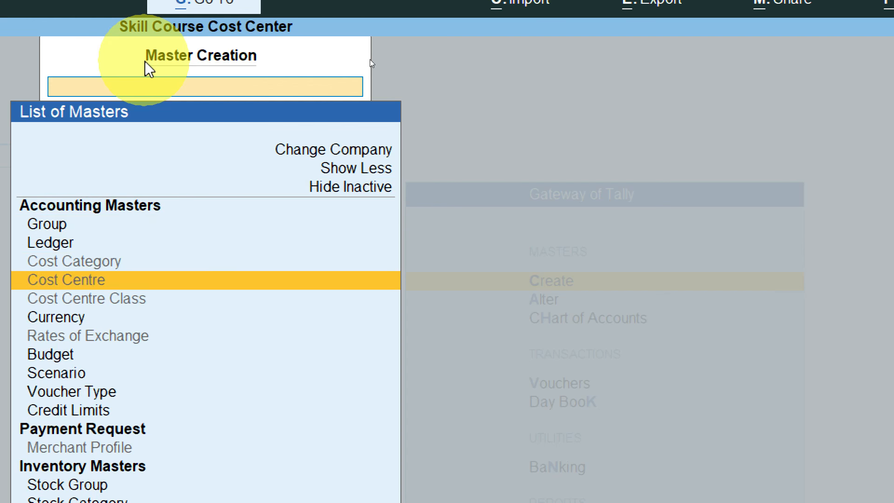
key("Down")
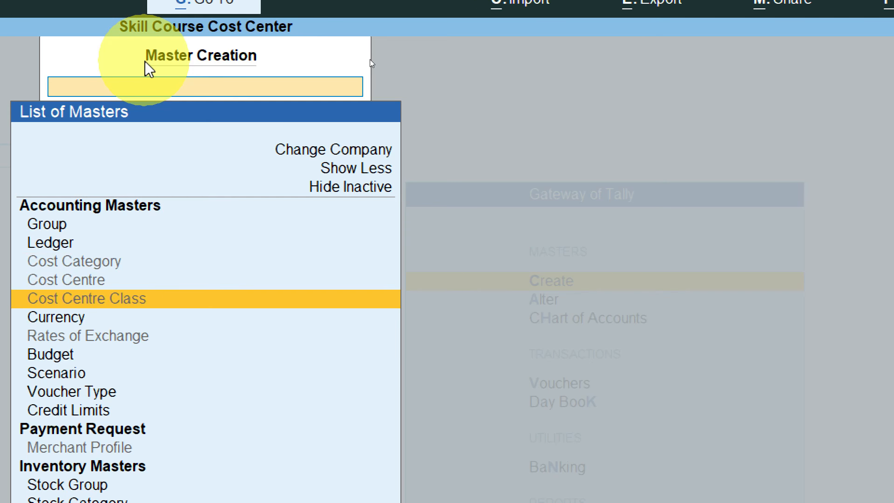
key("Up")
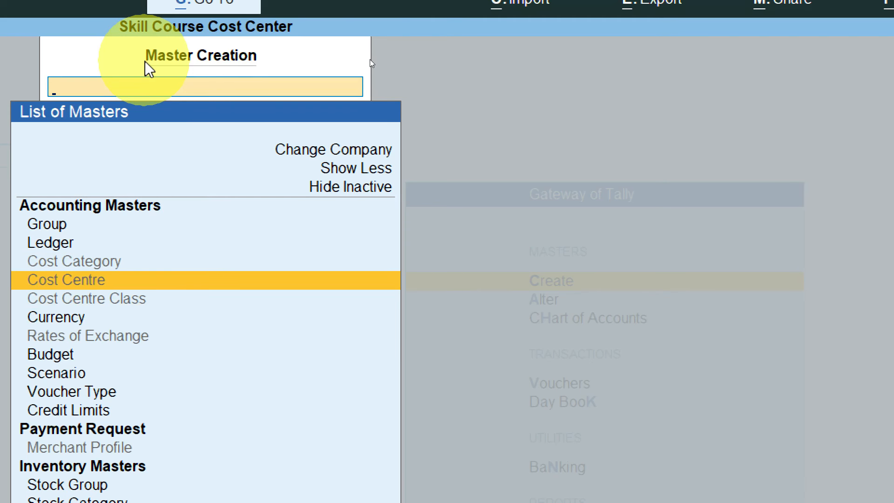
key("Return")
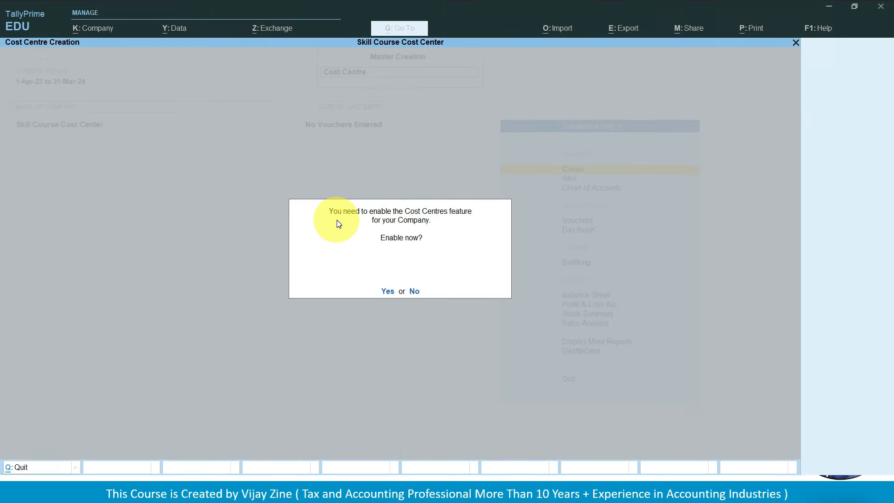
key("n")
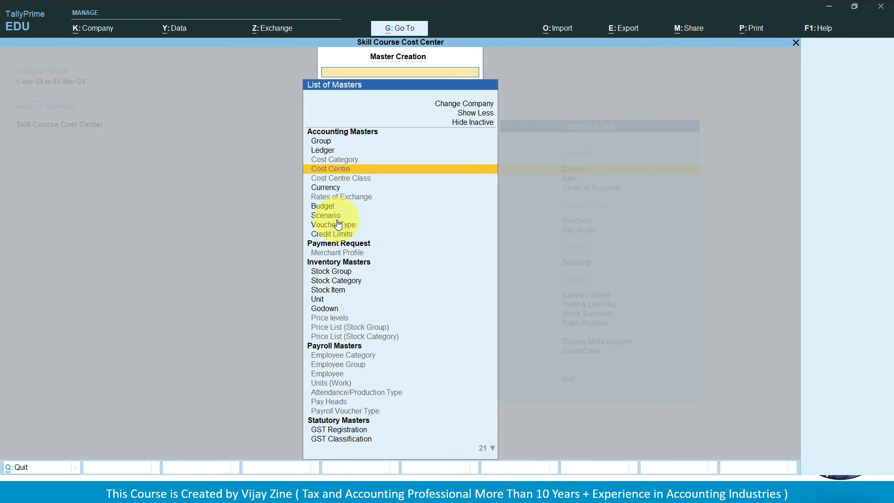
key("Escape")
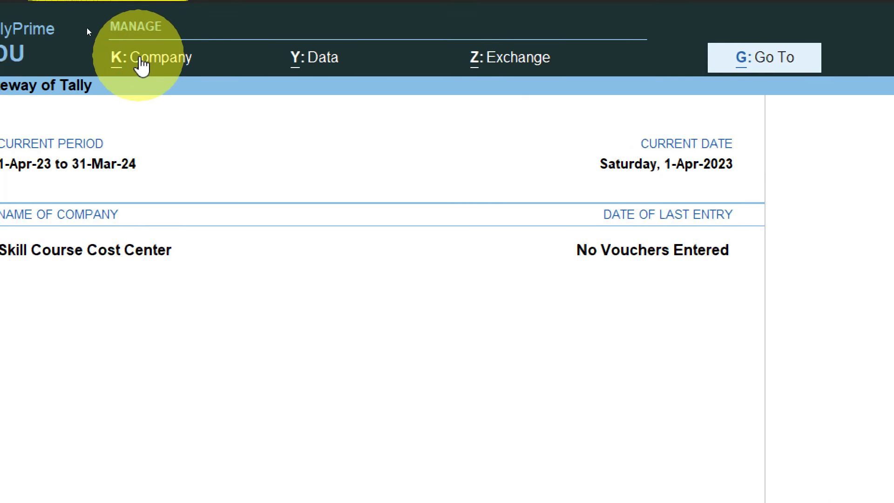
Open the feature settings of the company Skill Course Cost Center
left_click(139, 58)
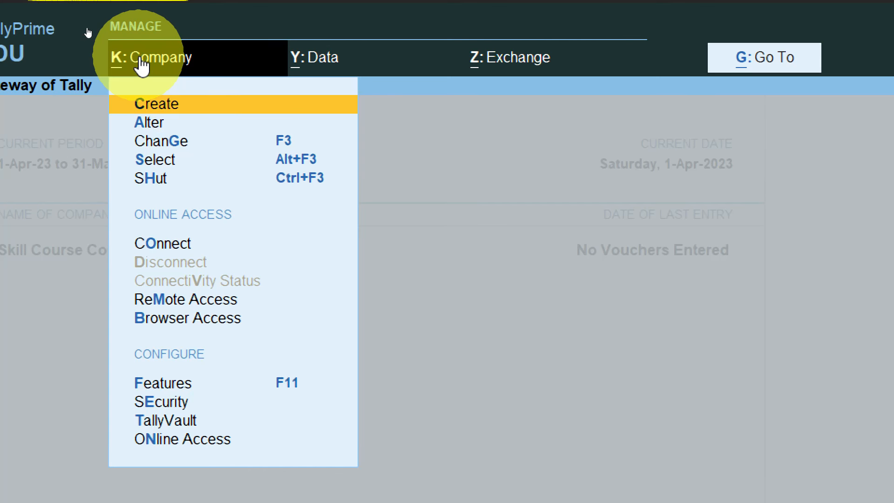
key("Down")
key("Down")
key("Down")
key("Down")
key("Down")
key("Down")
key("Down")
key("Down")
key("Down")
key("Up")
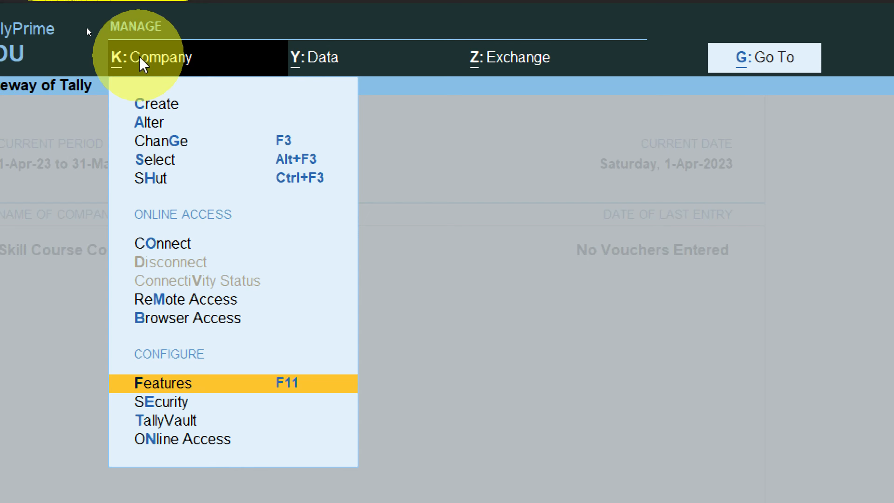
key("Return")
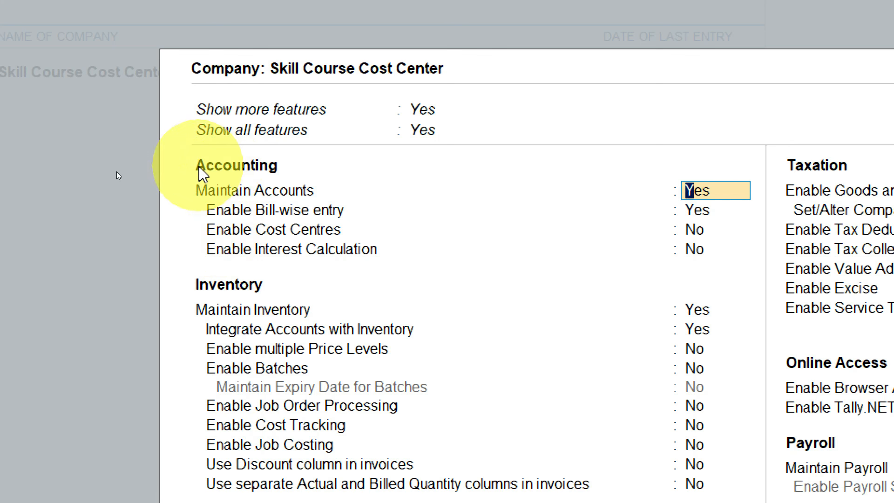
Set Enable Cost Centres to Yes in the accounting features and save the company settings
left_click(277, 233)
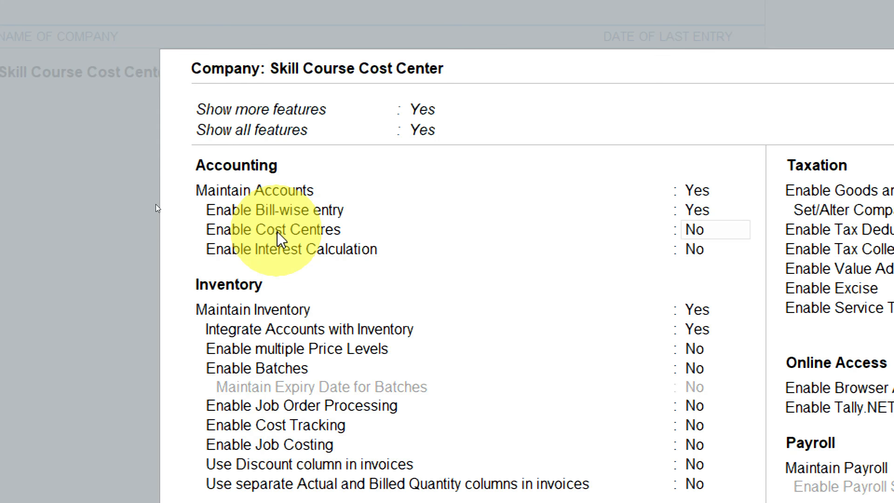
type("y")
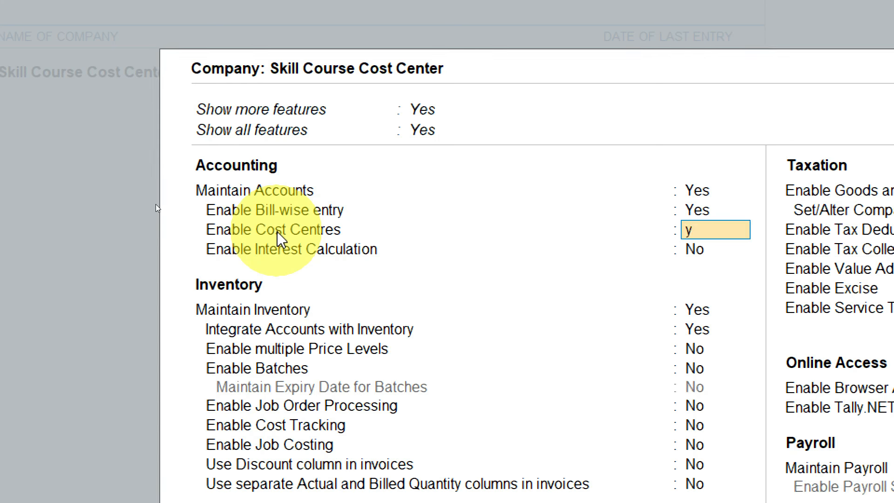
key("Return")
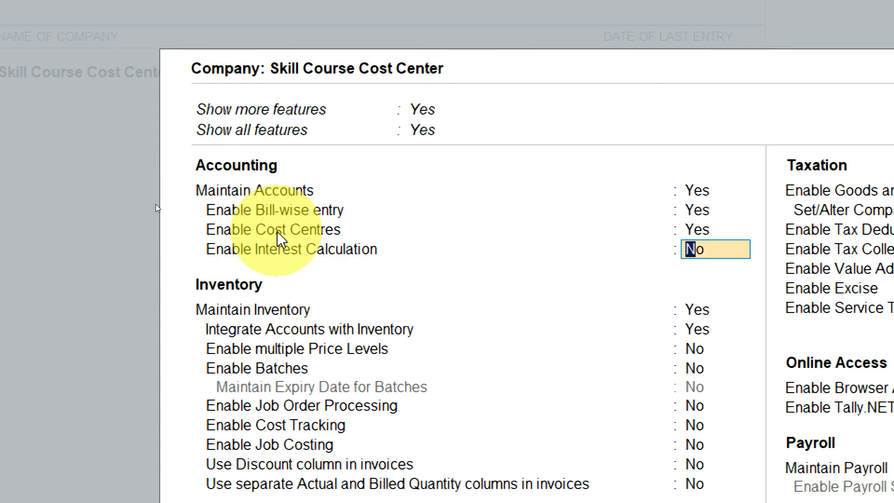
key("ctrl+a")
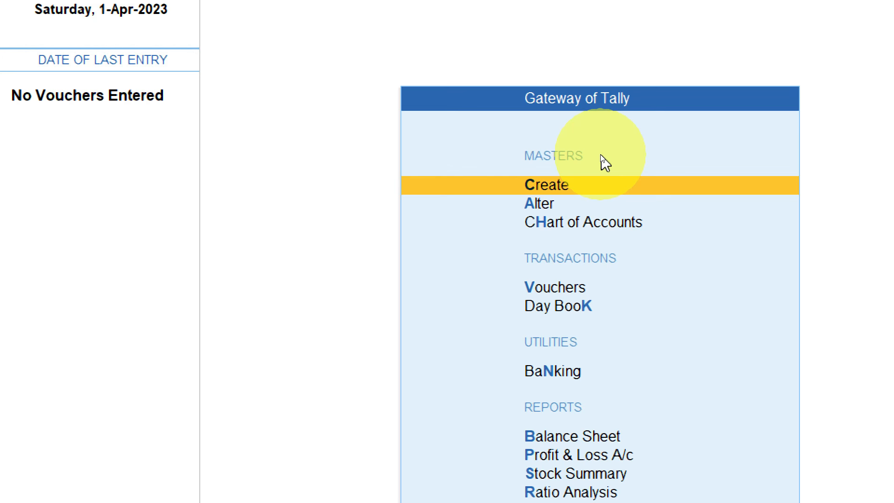
Start creating a master and expand the list of masters to show more types
key("Return")
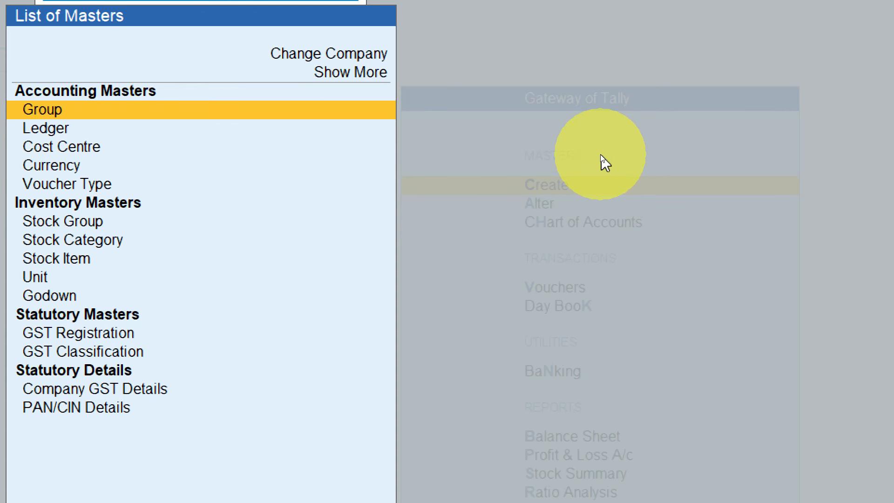
key("Down")
key("Down")
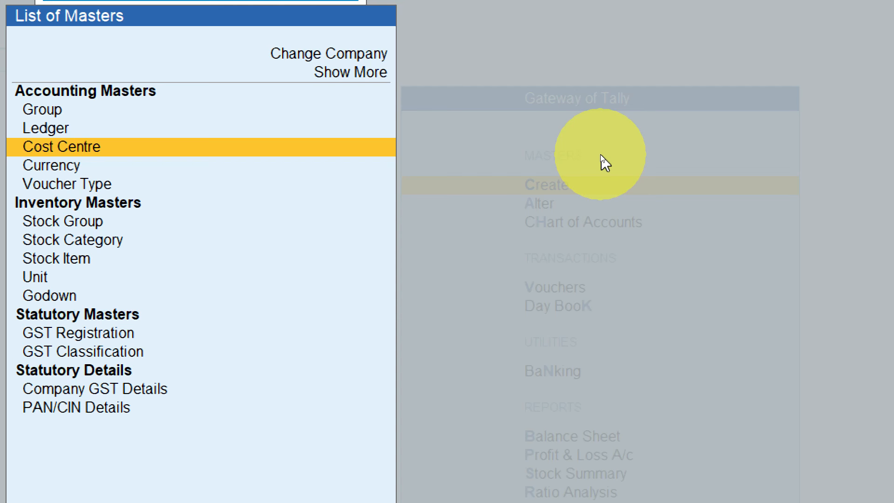
key("Up")
key("Up")
key("Up")
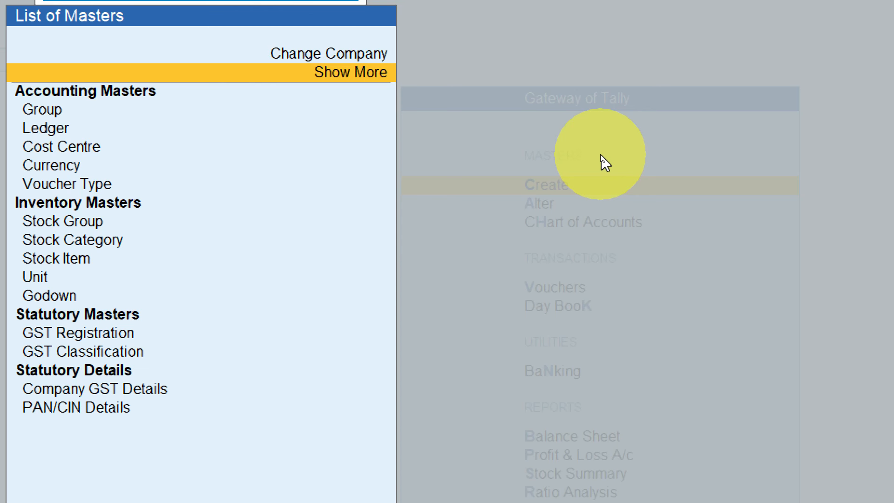
key("Return")
Choose Cost Category from the accounting masters as the master to create
key("Down")
key("Down")
key("Down")
key("Down")
key("Down")
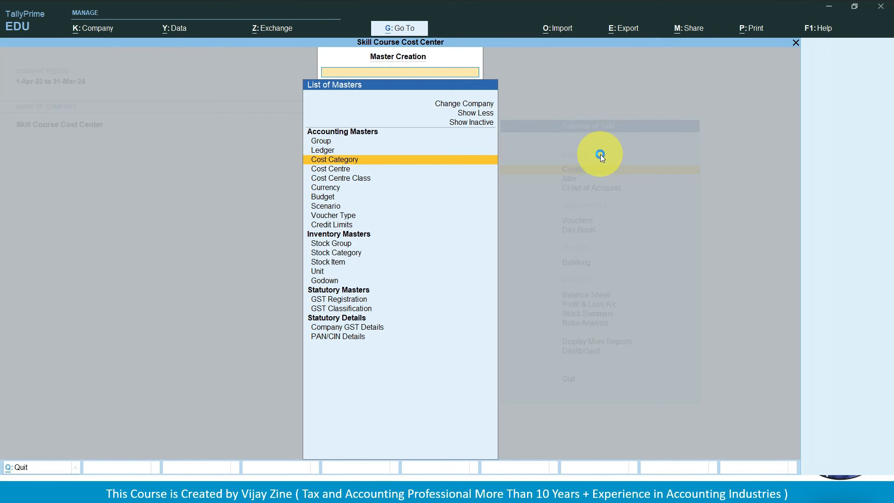
key("Return")
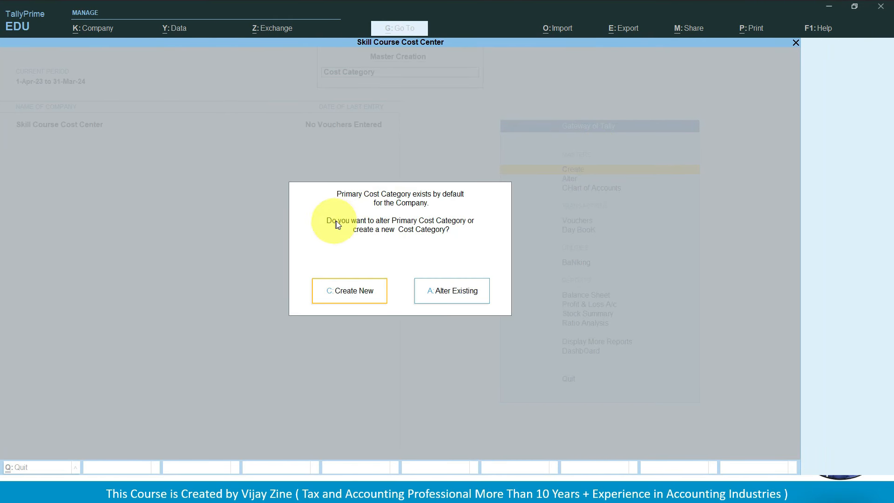
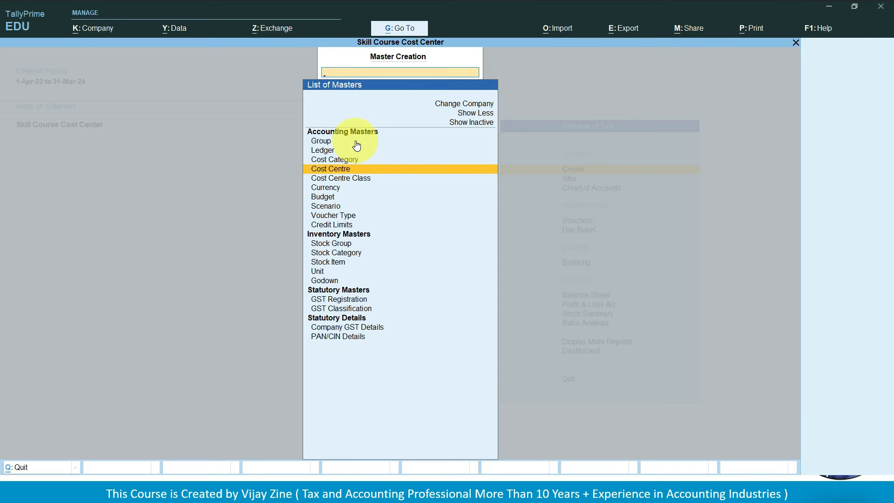
Create a cost centre named Eraser in the Stationry Items category, under Primary
key("Return")
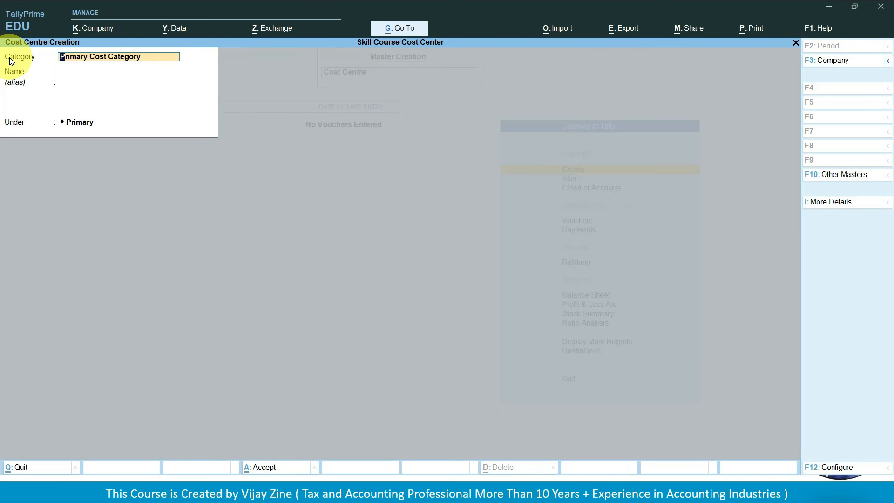
type("S")
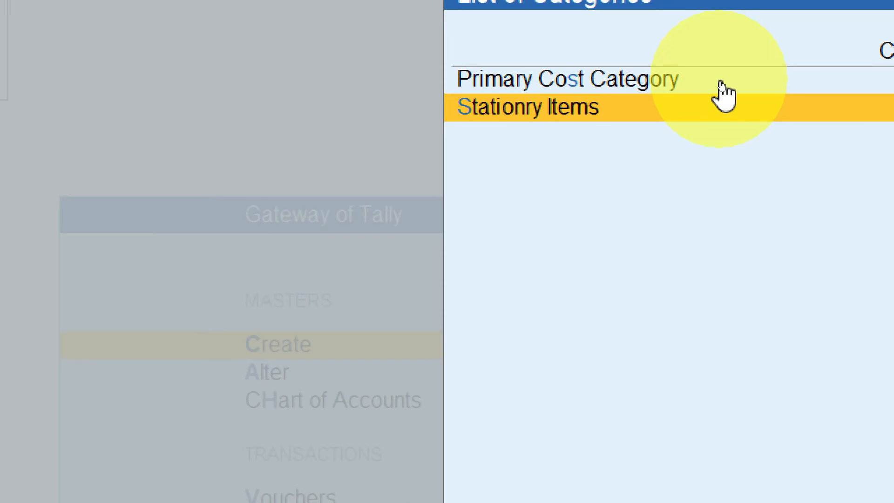
left_click(721, 84)
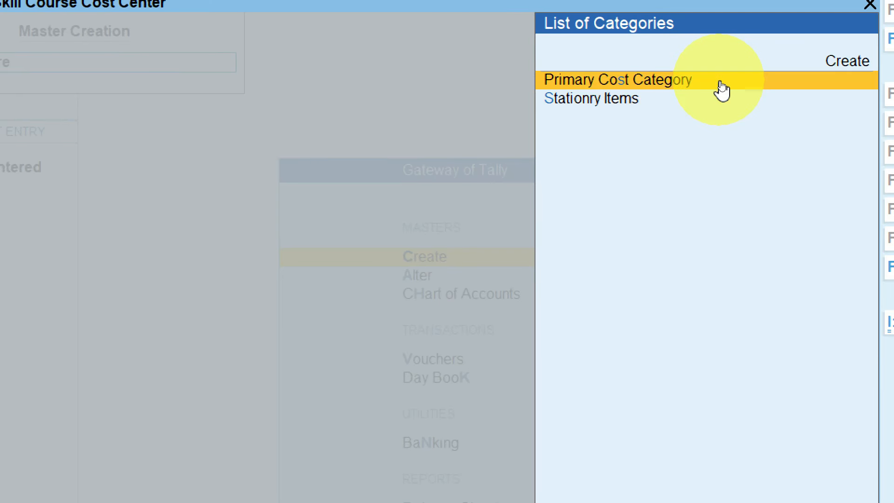
key("Down")
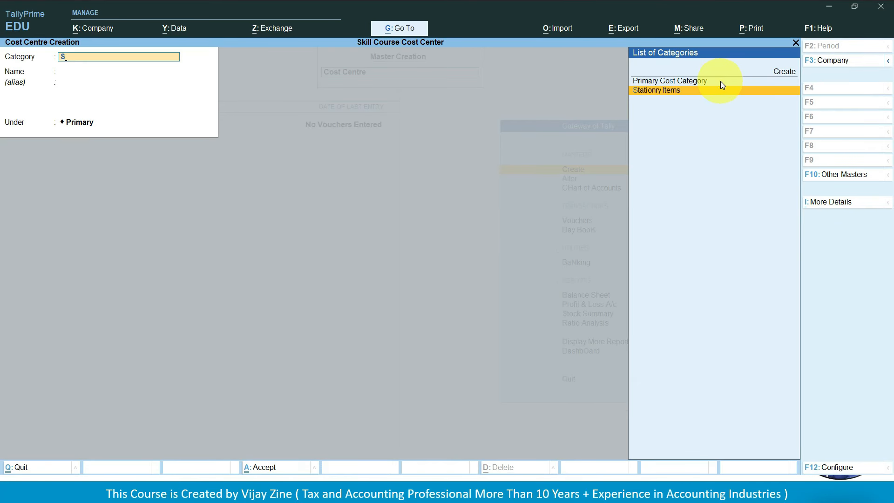
key("Return")
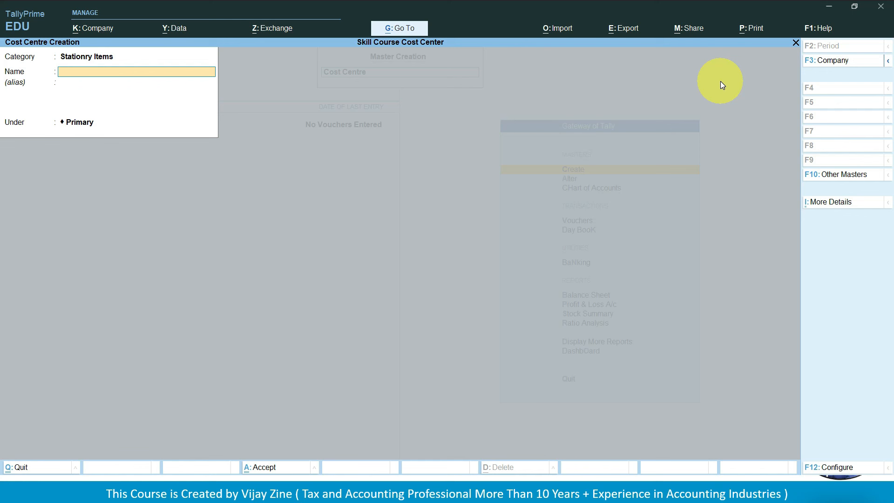
type("Erase")
key("Return")
key("Return")
key("Return")
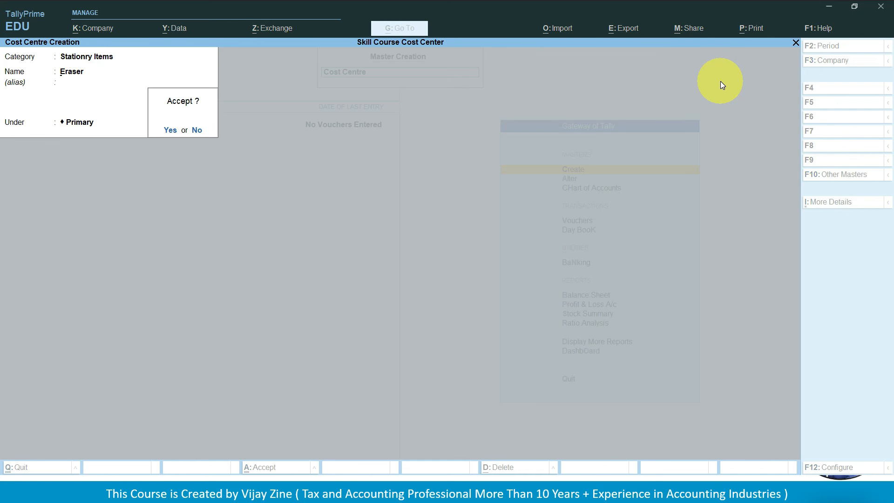
key("Return")
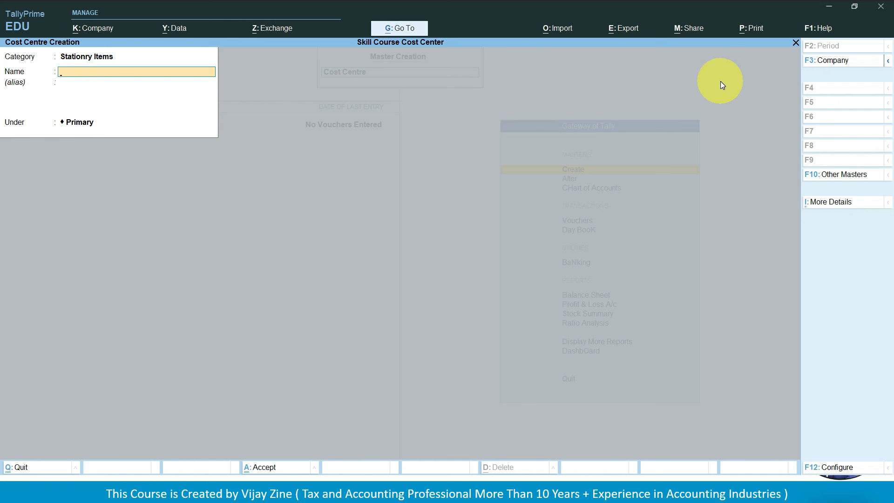
Create a cost centre named Pad in the Stationry Items category, under Primary
type("Pad")
key("Return")
key("Return")
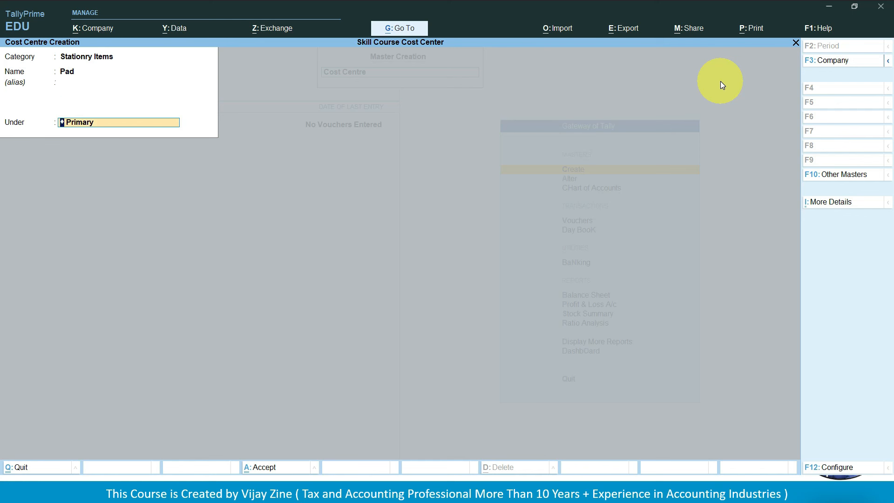
key("Return")
key("Return")
Create a cost centre named Papers in the Stationry Items category, under Primary
type("Papers")
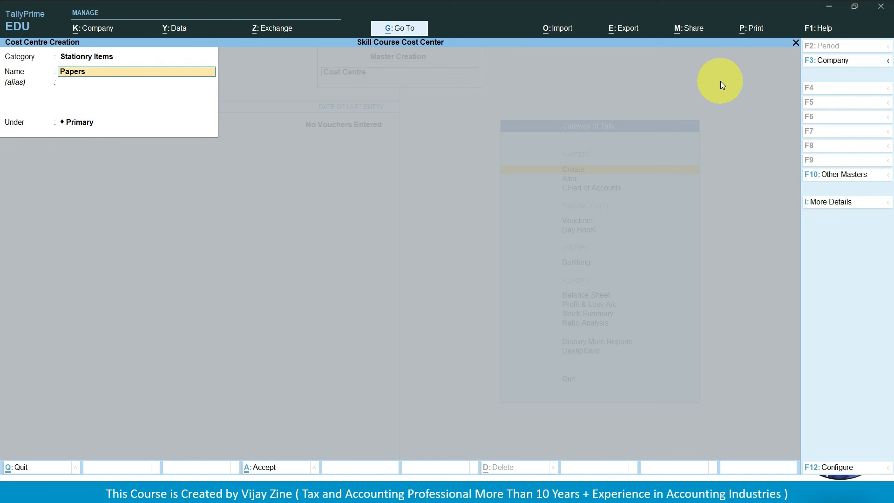
key("Return")
key("Return")
key("Return")
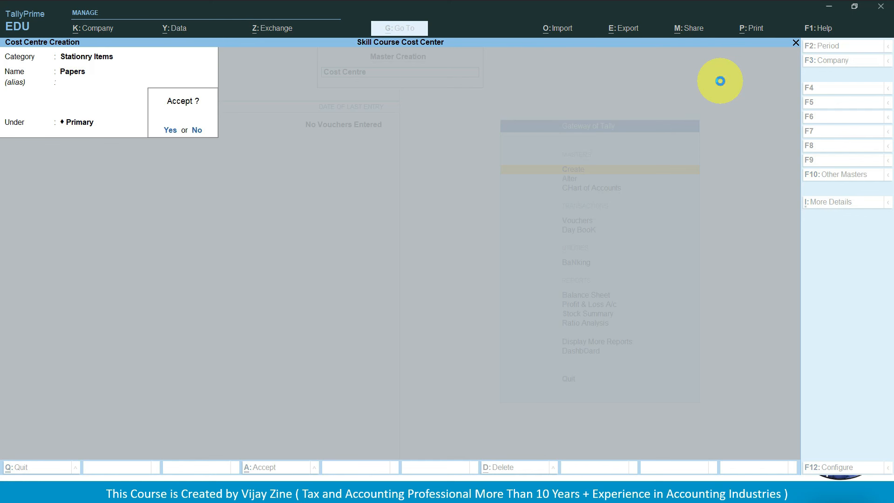
key("Return")
Create a cost centre named Pen in the Stationry Items category, under Primary
type("P")
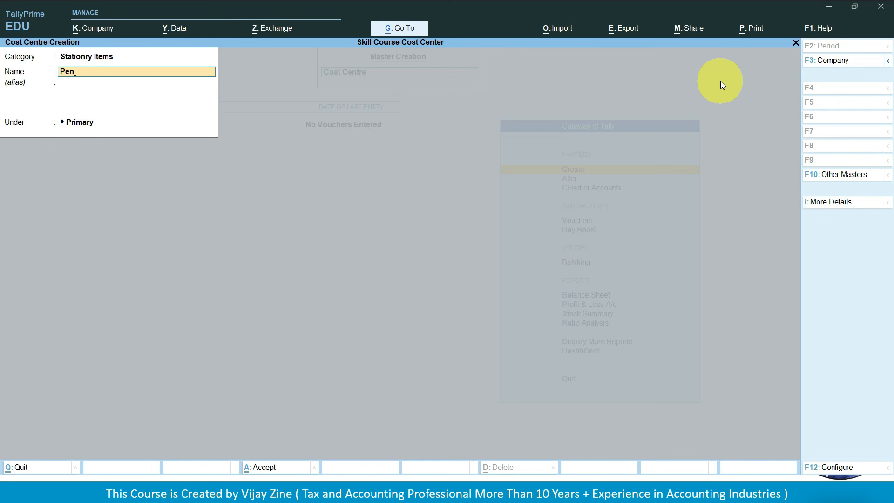
type("en")
key("Return")
key("Return")
key("Return")
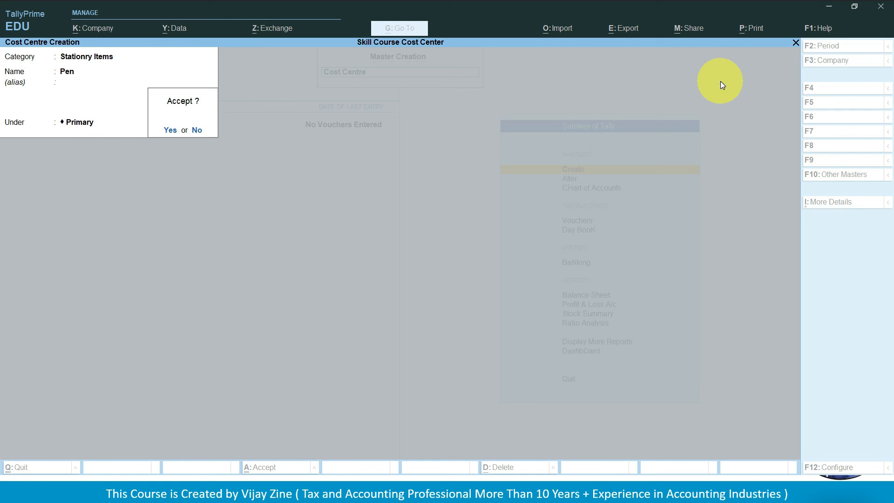
key("Return")
Create a cost centre named Pencils in the Stationry Items category, under Primary, and return to the Gateway of Tally
type("Pe")
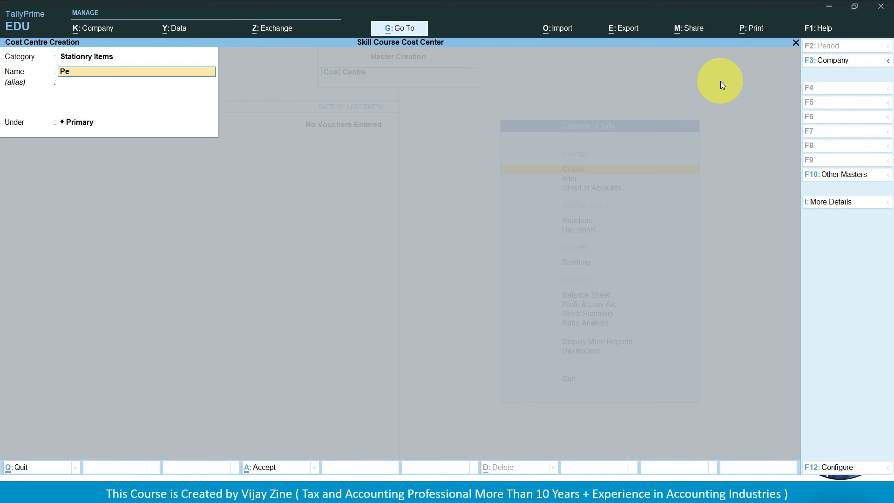
type("ncils")
key("Return")
key("Return")
key("Return")
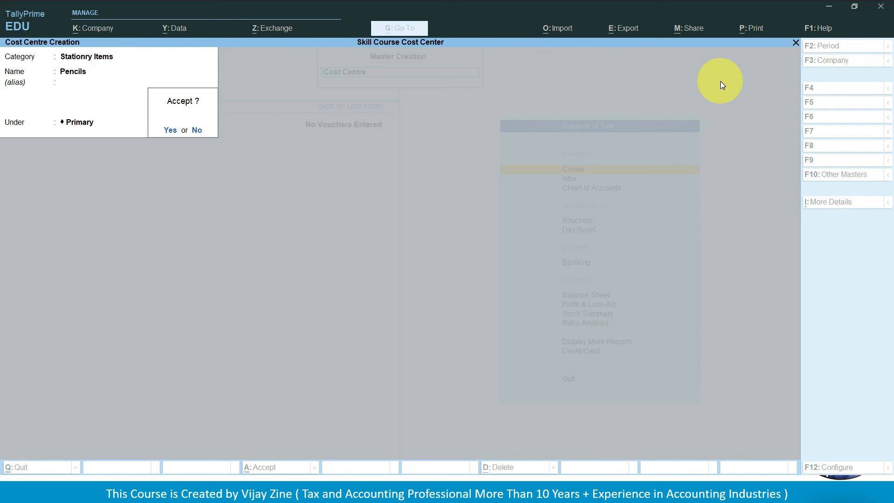
key("Return")
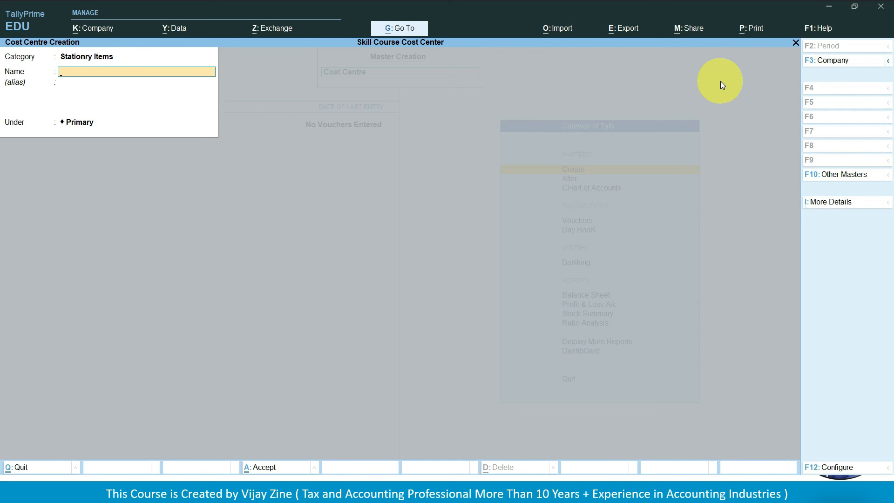
key("Escape")
key("Escape")
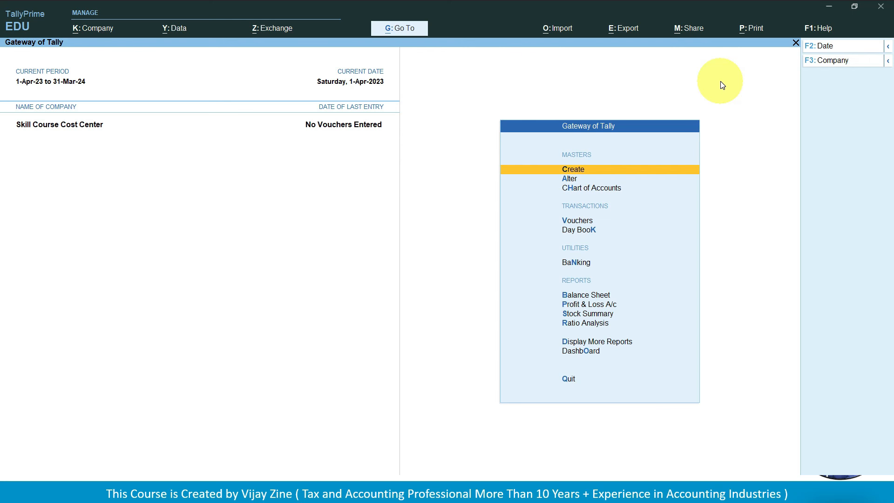
Open accounting voucher creation from the Gateway of Tally
key("Down")
key("Down")
key("Down")
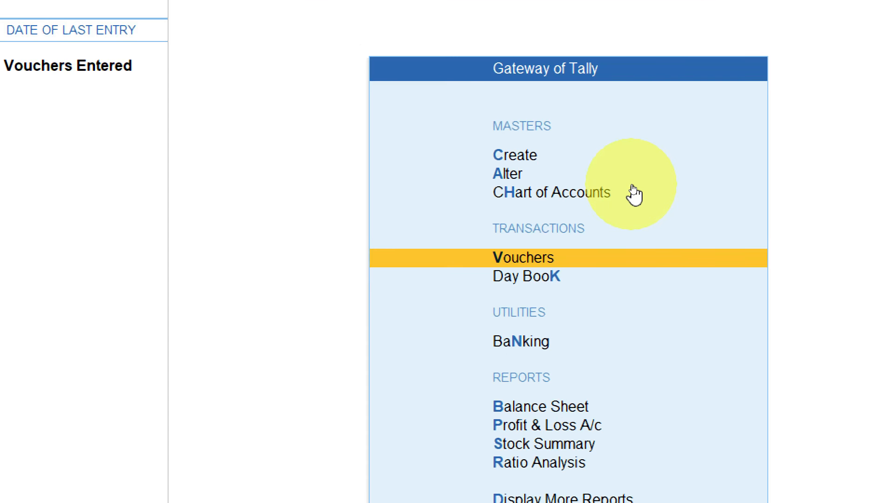
key("Return")
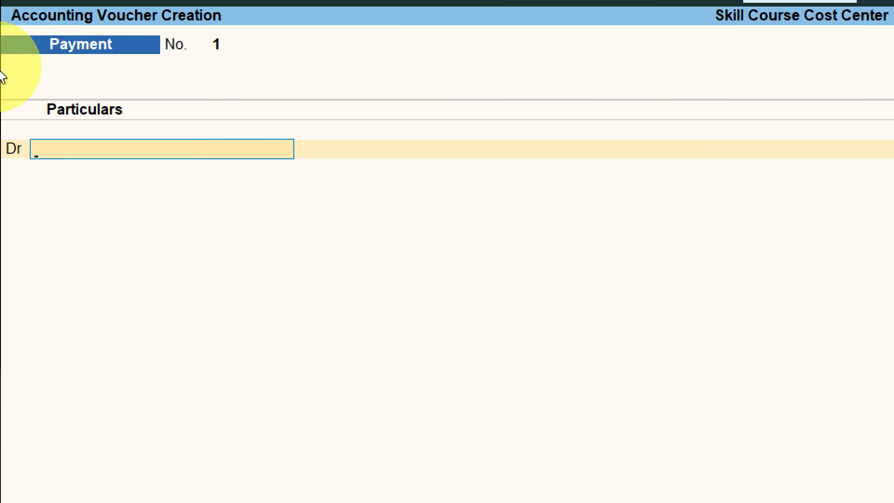
Start a new ledger for the payment's debit entry, named Stationery Exp, under Indirect Expenses with cost centres applicable
key("alt+c")
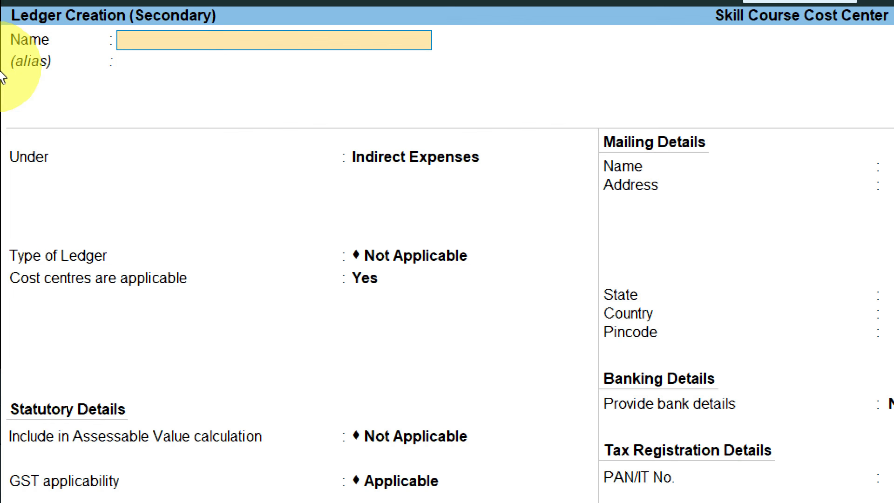
type("St")
type("at")
type("io")
type("nry")
key("BackSpace")
key("BackSpace")
type("e")
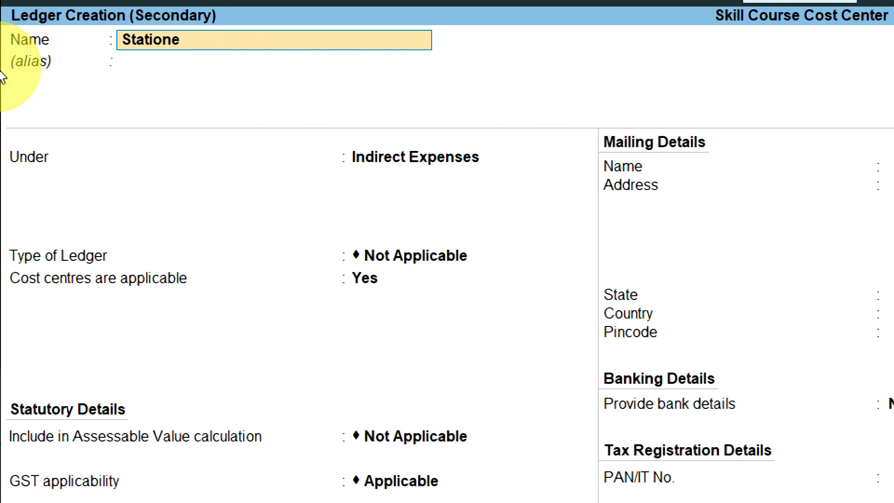
type("ry Exp")
key("Return")
key("Return")
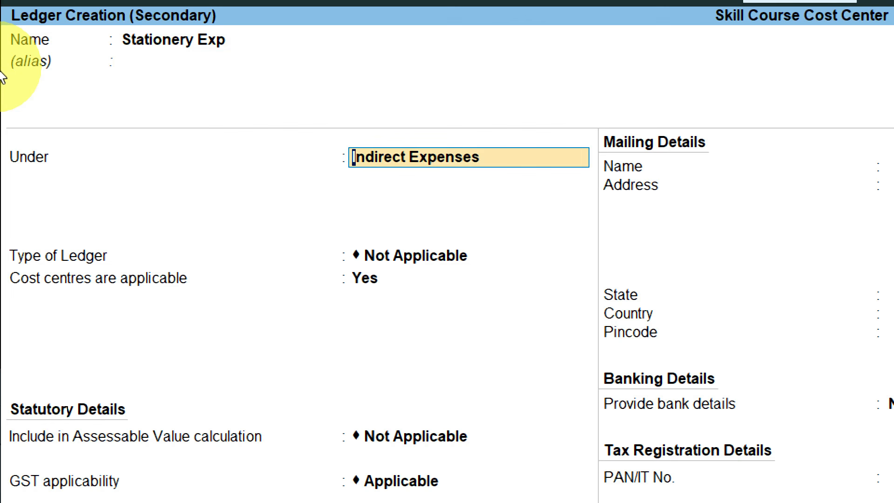
key("Return")
key("Return")
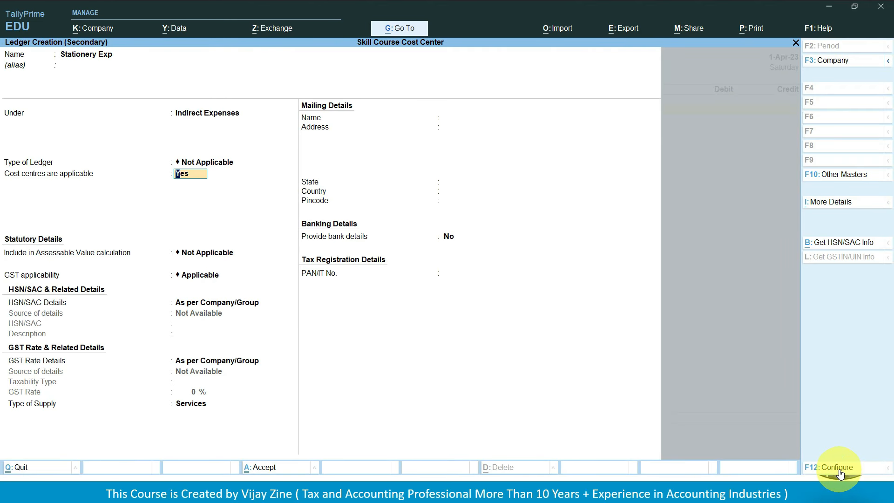
Check the Apply Cost Centres for Ledgers option in the ledger configuration and accept the configuration
left_click(839, 469)
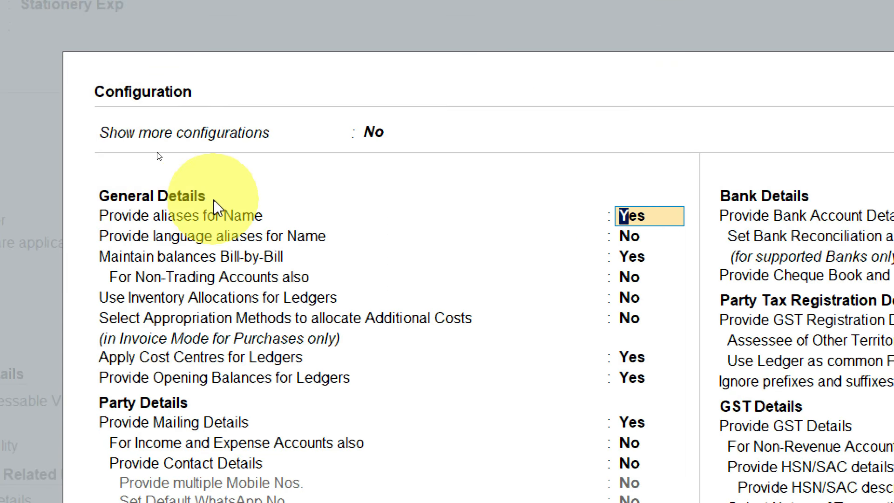
key("Return")
key("Return")
key("Return")
key("Return")
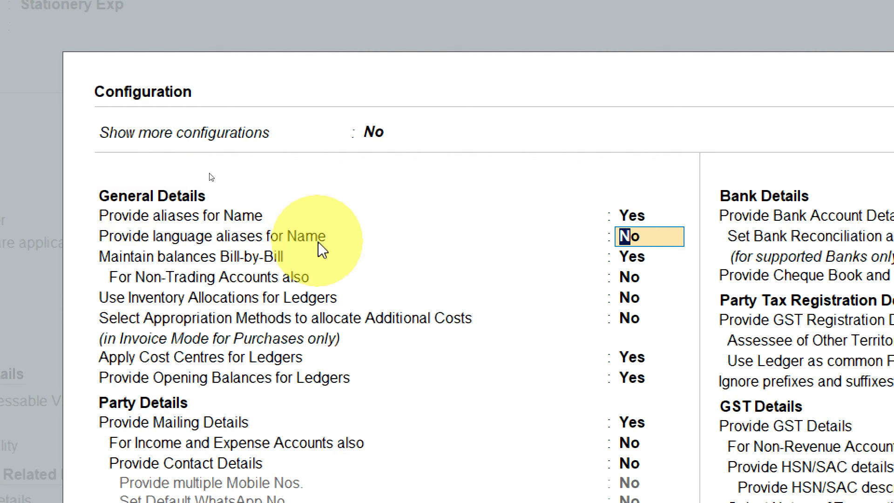
key("Return")
key("Return")
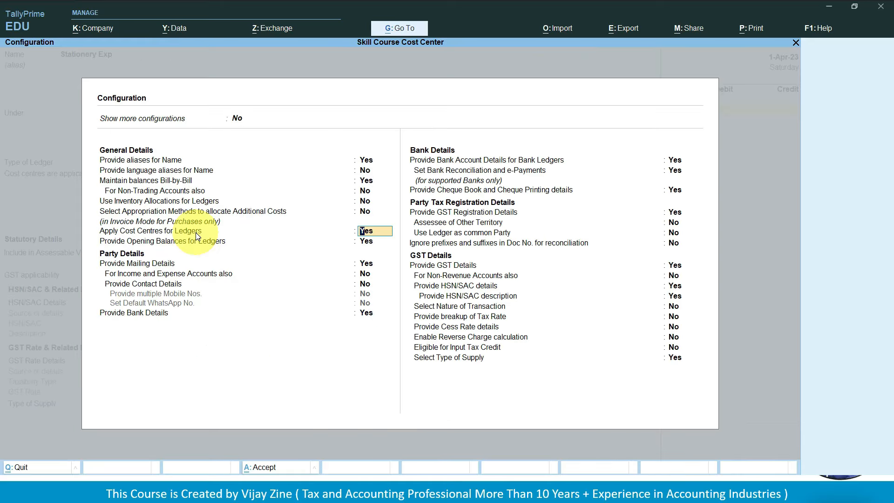
key("ctrl+a")
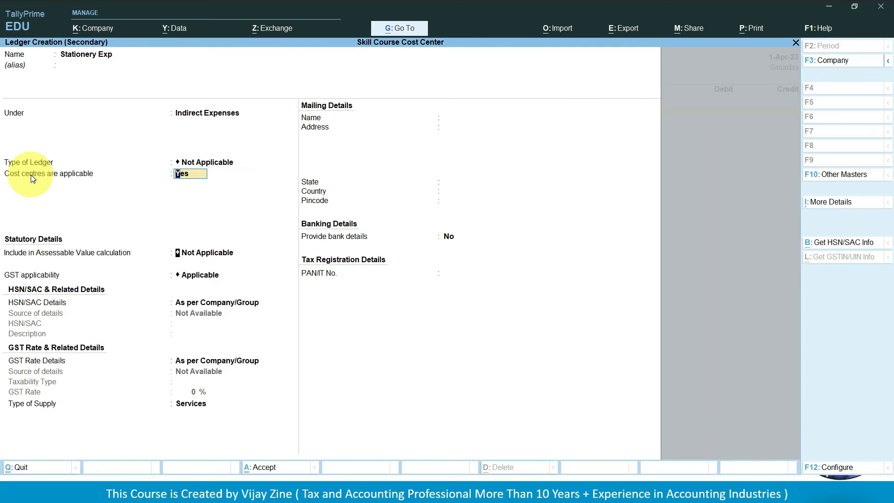
Set GST applicability to Not Applicable for the Stationery Exp ledger and save the ledger
key("Return")
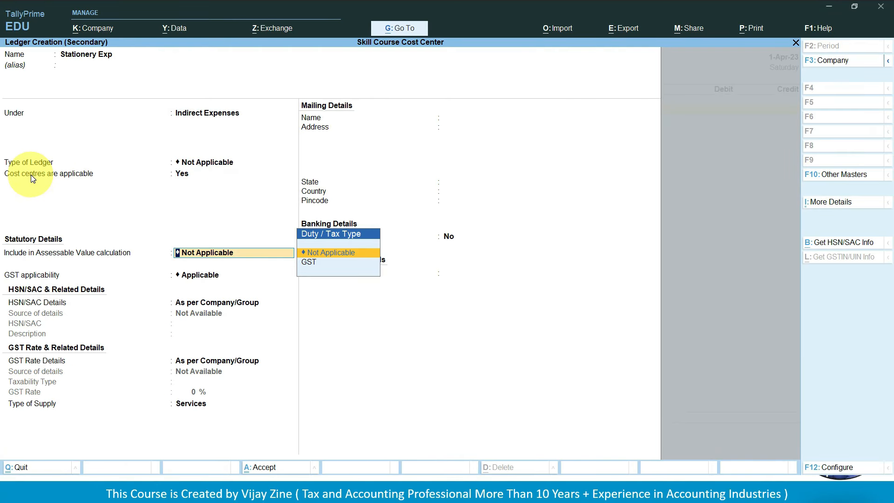
key("Return")
key("Return")
key("Down")
key("Return")
key("Return")
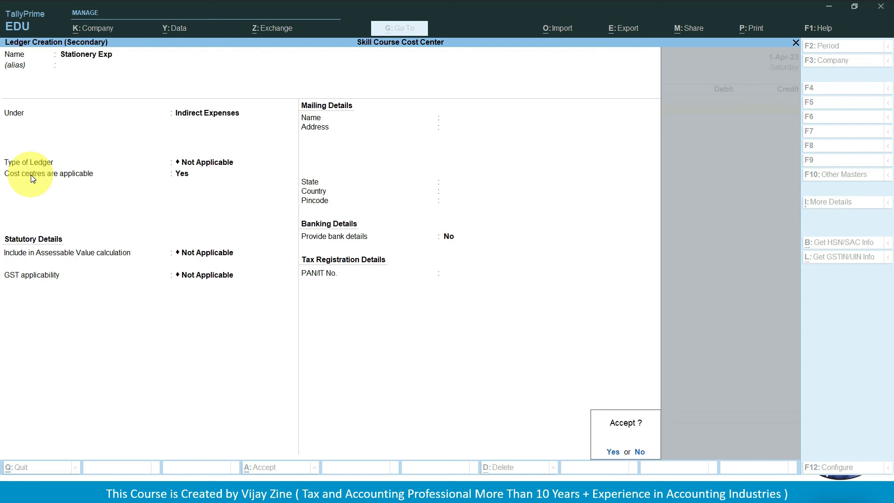
key("Return")
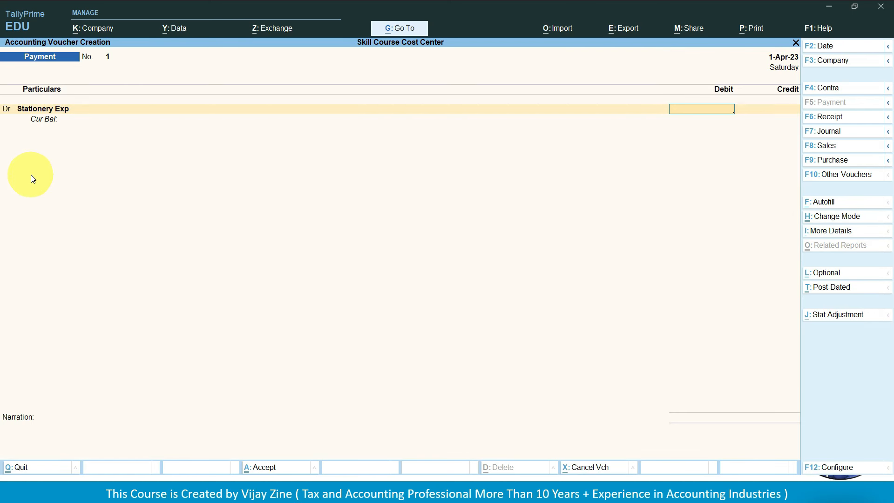
Debit Stationery Exp with 1000 and allocate 50 of it to Eraser in the Stationry Items category
type("1000")
key("Return")
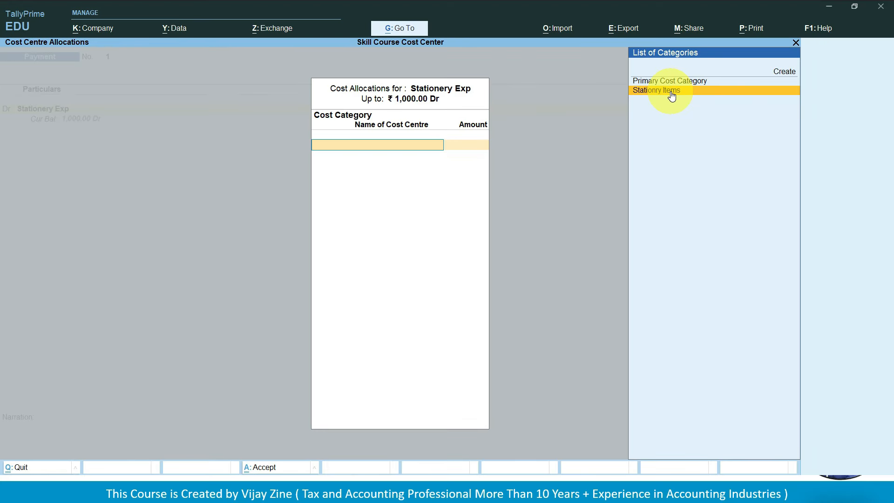
left_click(672, 94)
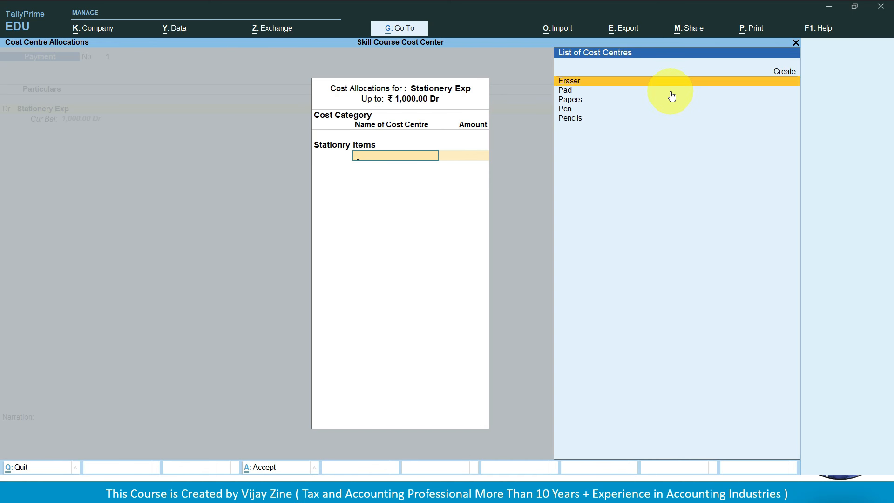
key("Return")
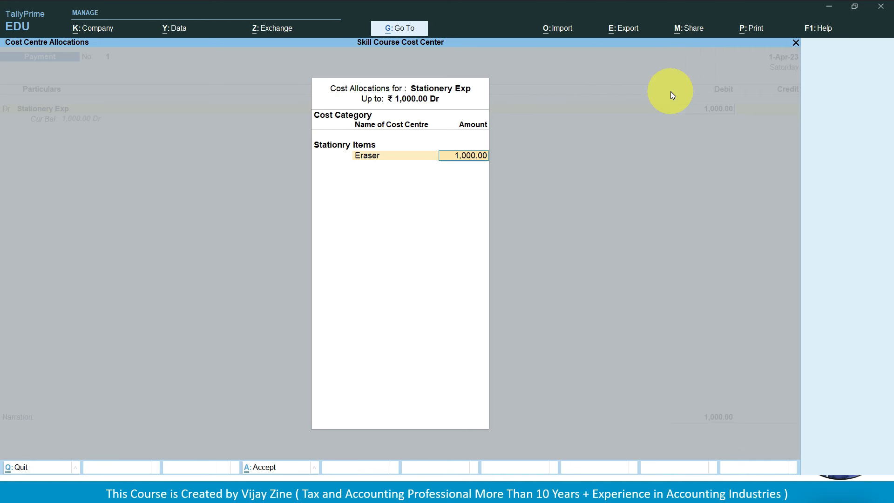
type("50")
key("Return")
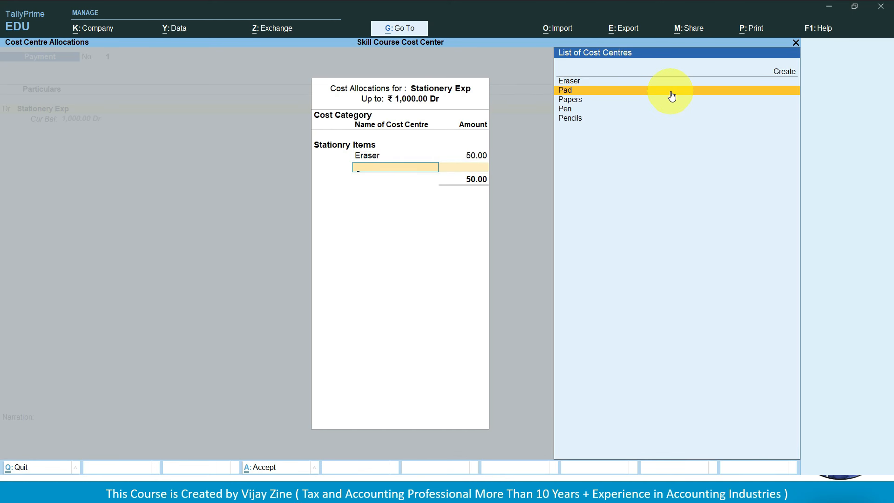
Allocate 300 to the Pad cost centre and 250 to the Papers cost centre
left_click(671, 96)
type("300")
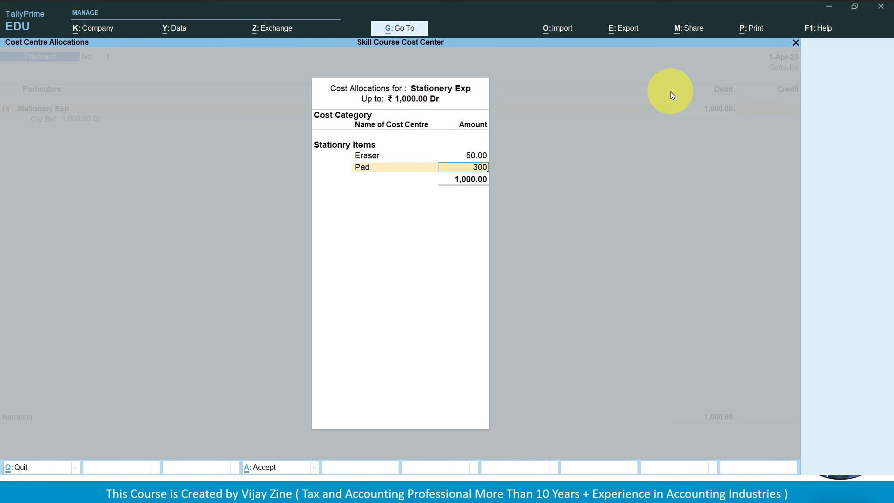
key("Return")
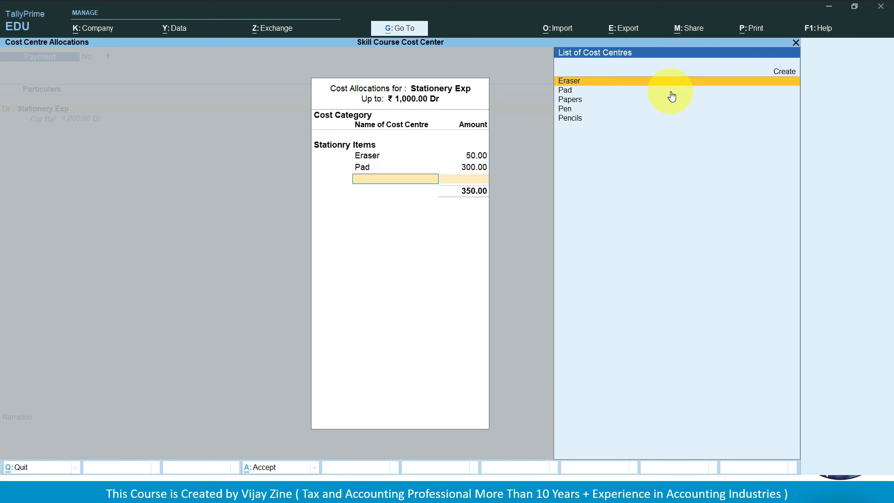
left_click(672, 96)
type("2500")
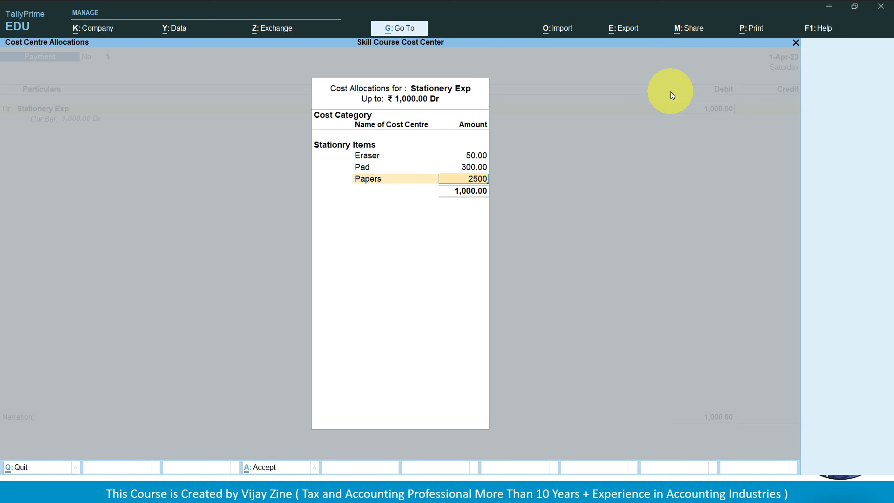
key("BackSpace")
key("Return")
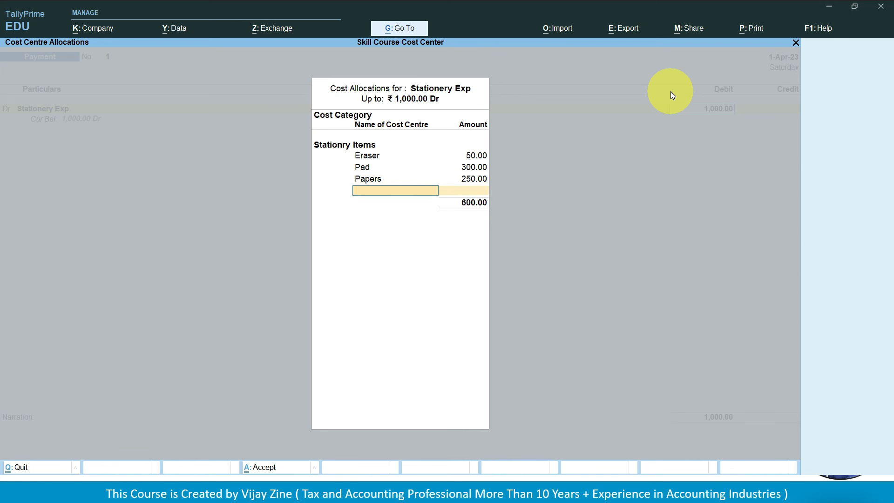
Allocate 200 of the stationery expense to the Pen cost centre
key("Down")
key("Down")
key("Down")
key("Down")
key("Down")
key("Return")
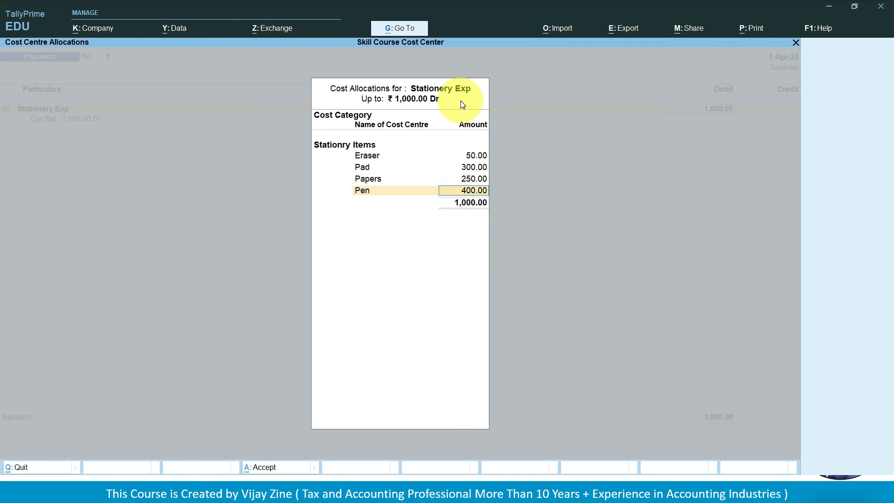
type("200")
key("Return")
Allocate the remaining 200 to the Pencils cost centre and finish the cost allocation
key("Down")
key("Down")
key("Down")
key("Down")
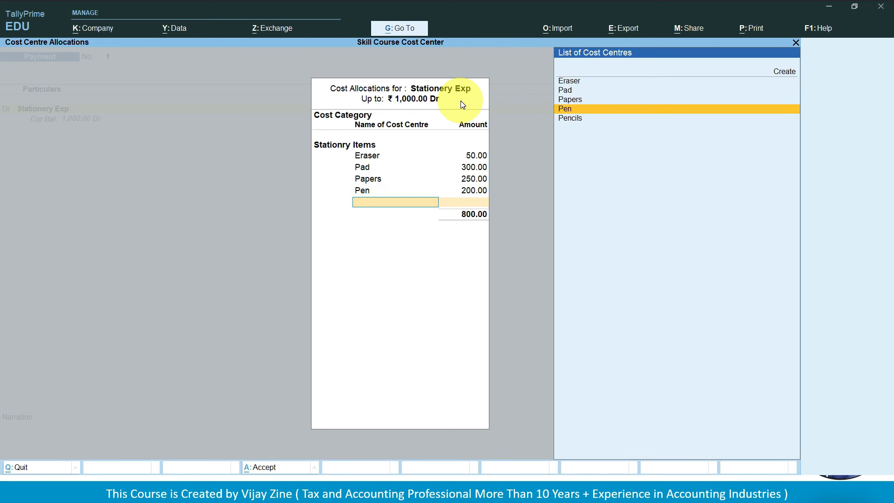
key("Down")
key("Return")
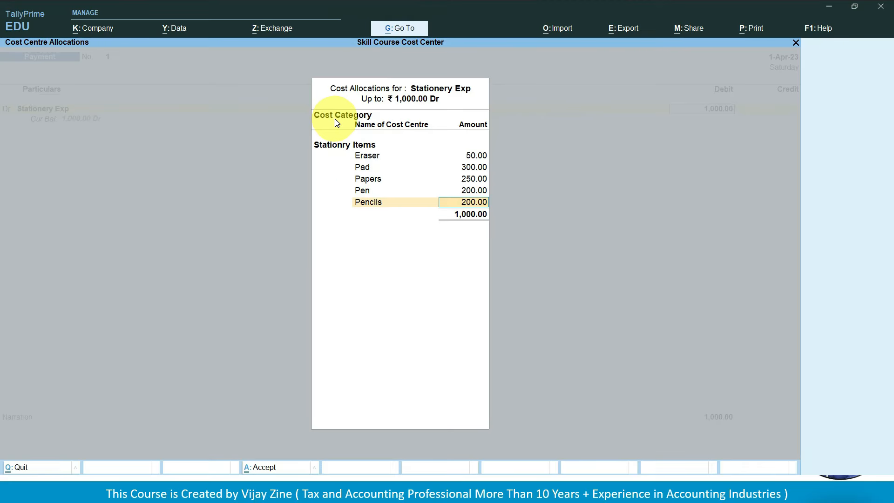
key("Return")
key("Return")
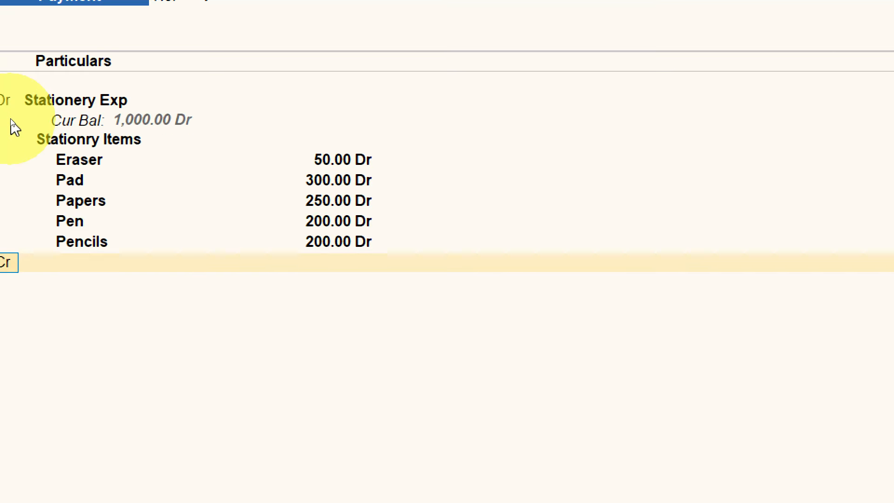
Credit Cash with 1,000 in the payment voucher and proceed to the narration
key("Return")
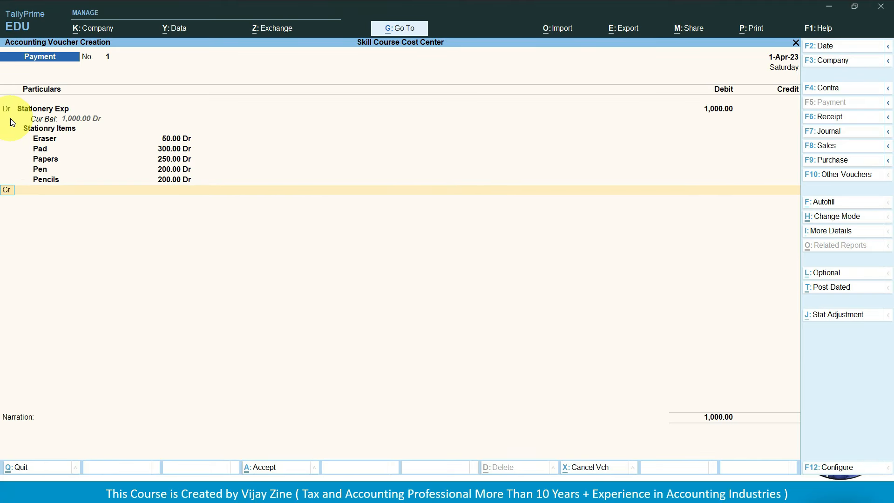
key("Return")
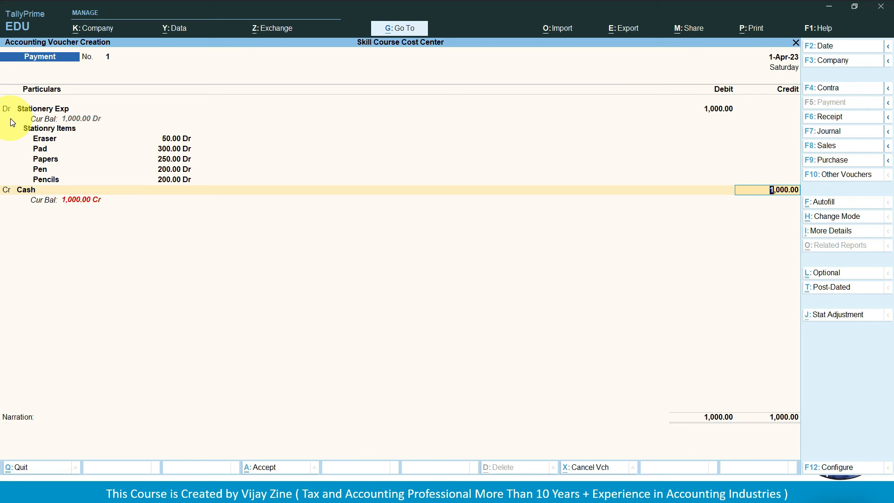
key("Return")
key("Return")
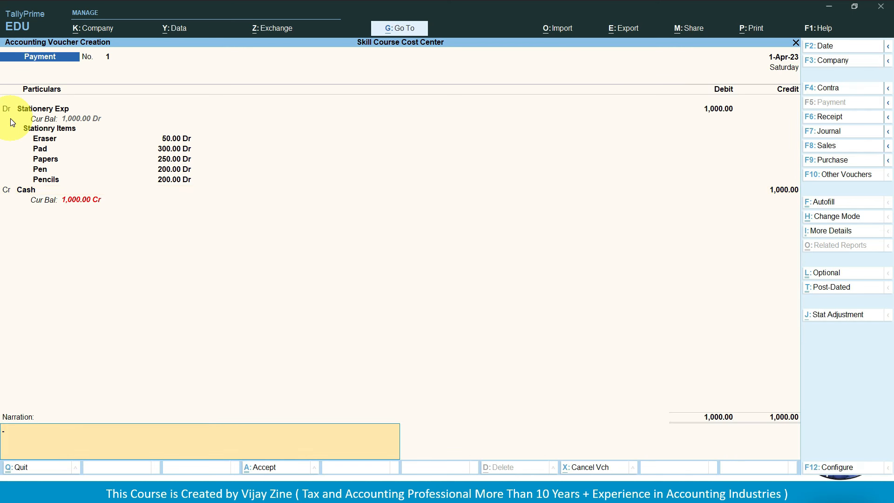